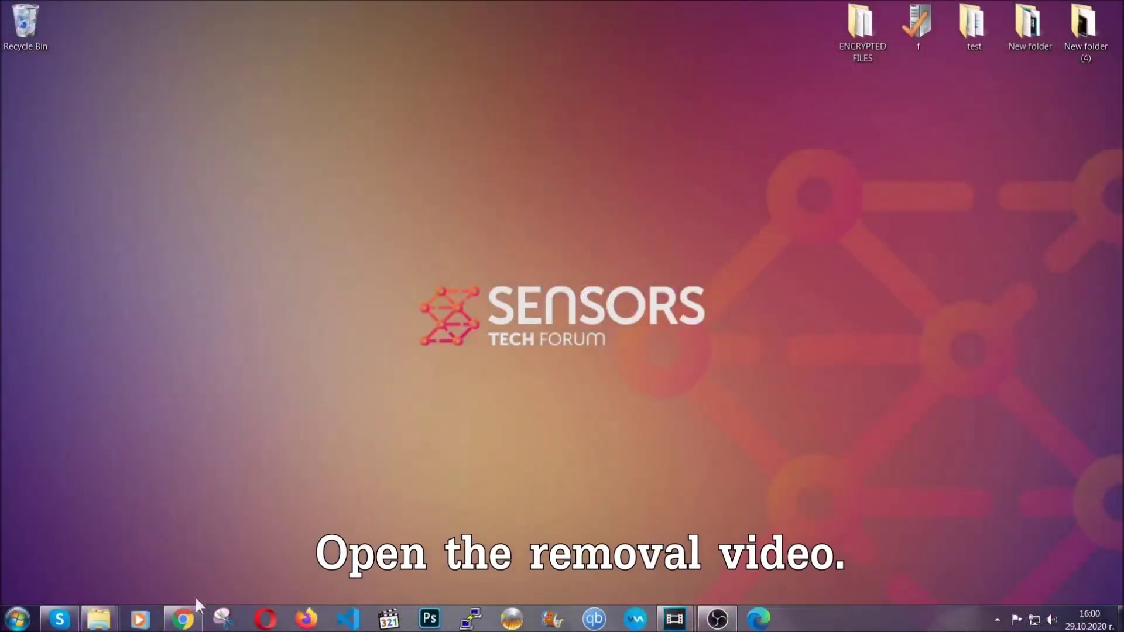
# - In Chrome, follow the removal video description's Full Removal Guide link to the SpyHunter download page
pyautogui.click(184, 619)
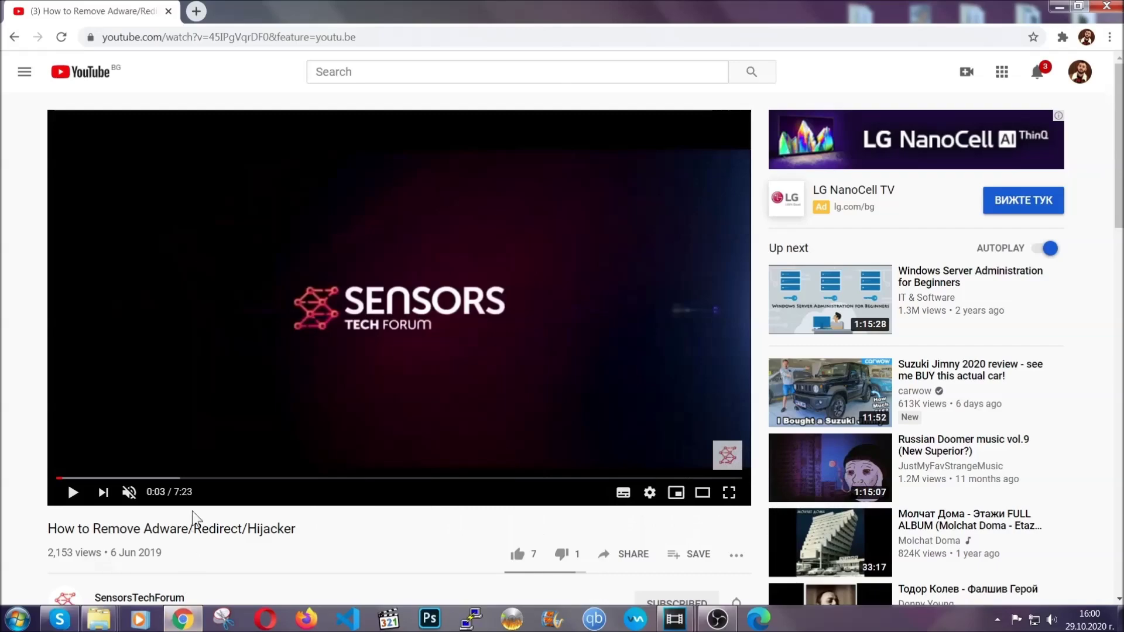
pyautogui.scroll(-5, 226, 414)
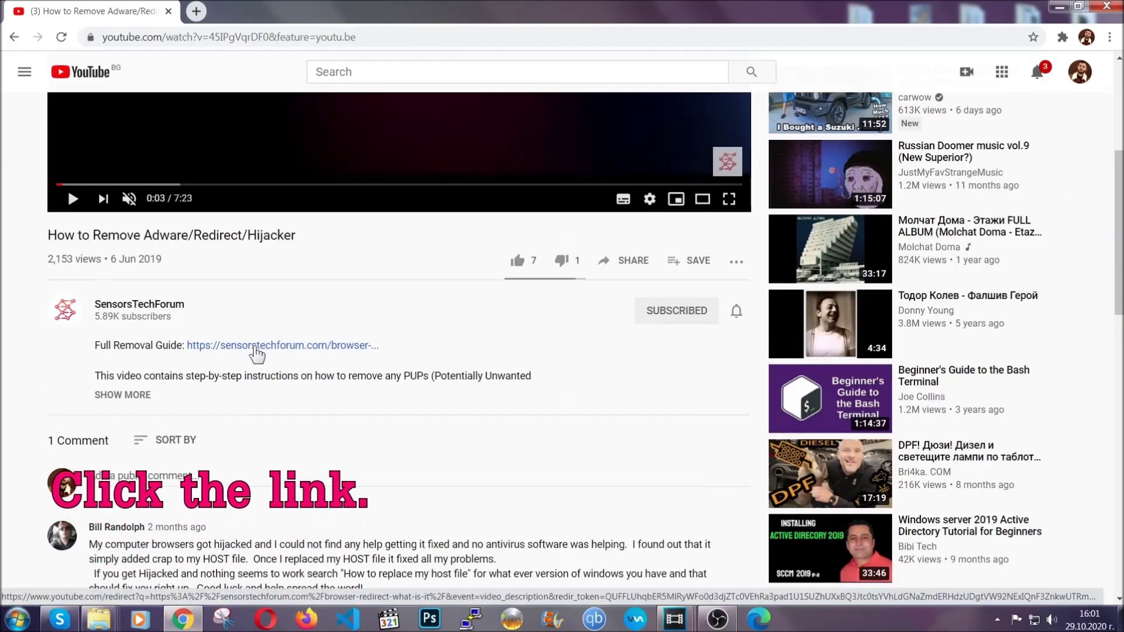
pyautogui.click(256, 346)
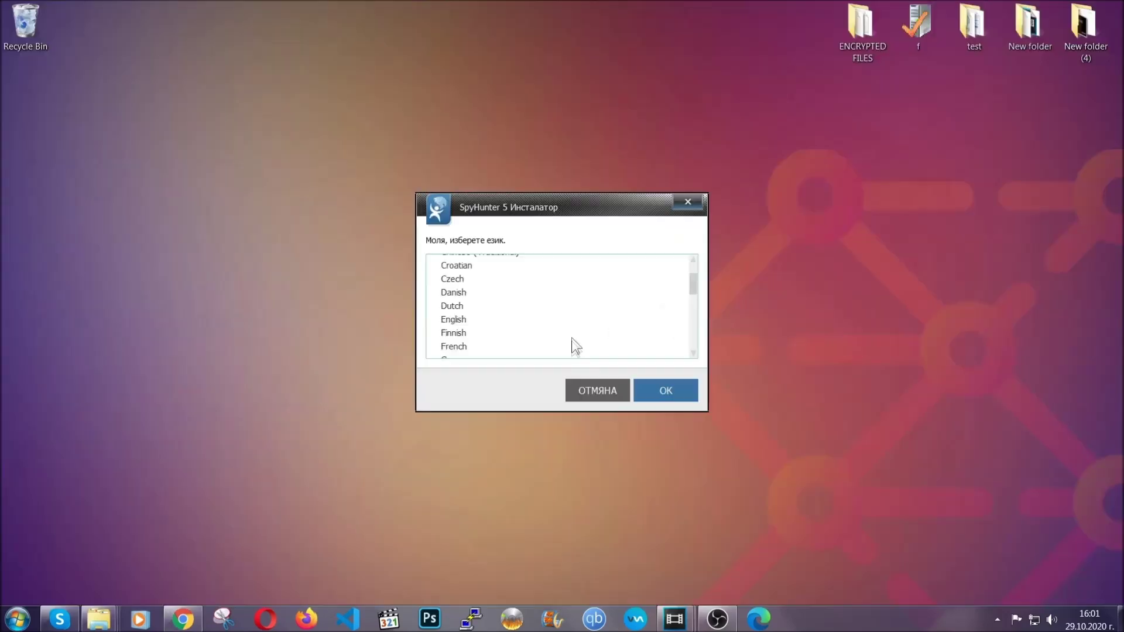
# - Install SpyHunter 5 in English, accepting the EULA and Privacy Policy
pyautogui.scroll(-2, 572, 340)
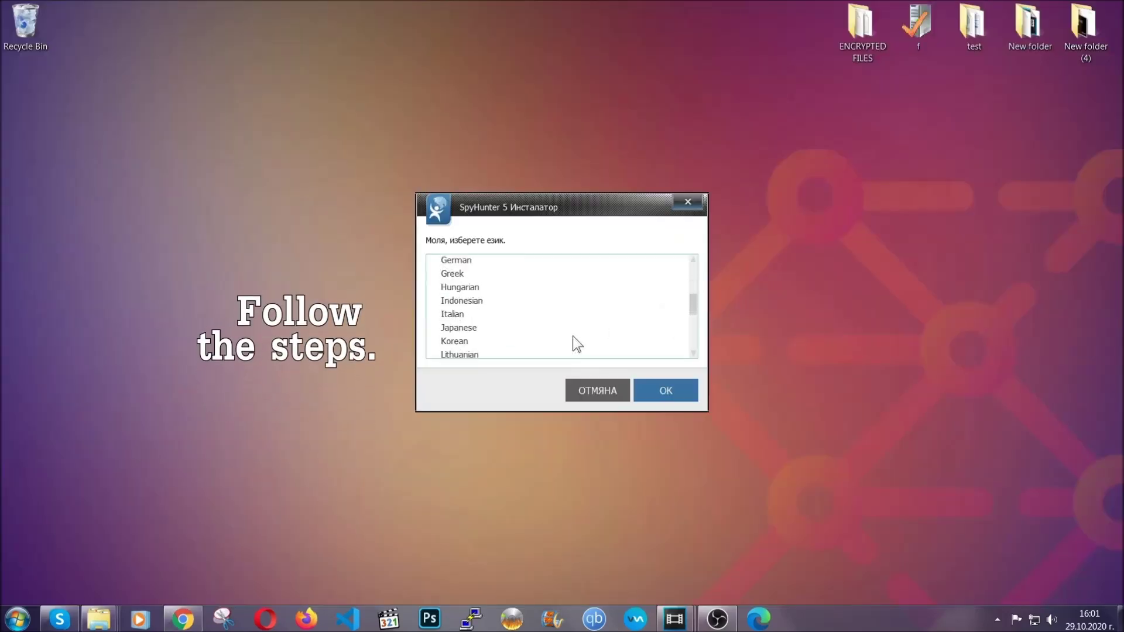
pyautogui.scroll(-2, 572, 351)
pyautogui.scroll(4, 572, 346)
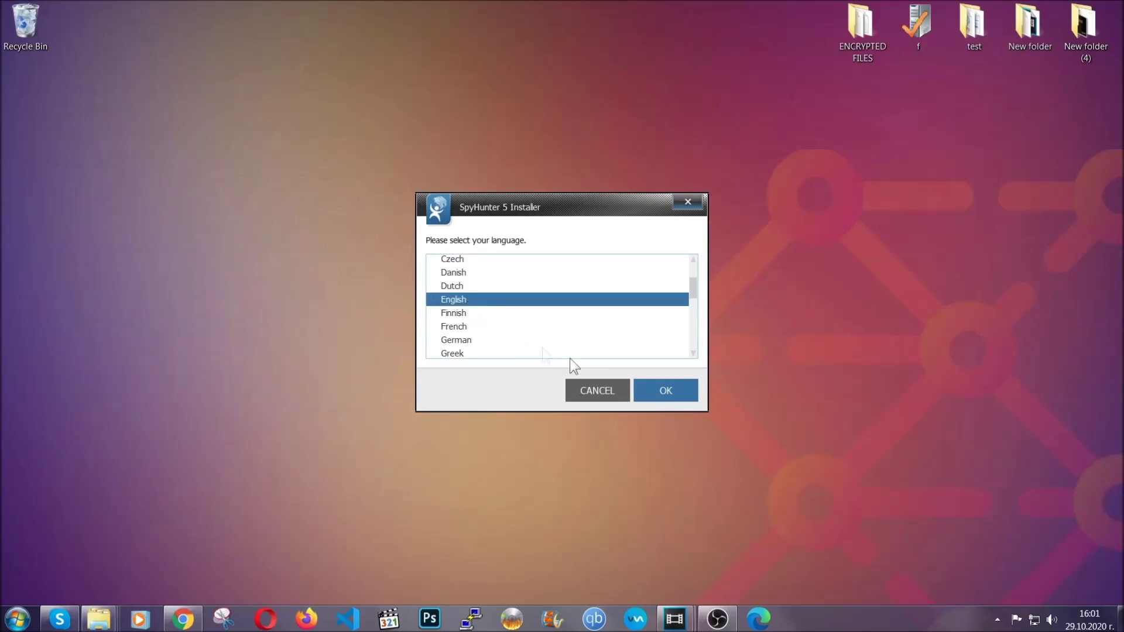
pyautogui.click(659, 391)
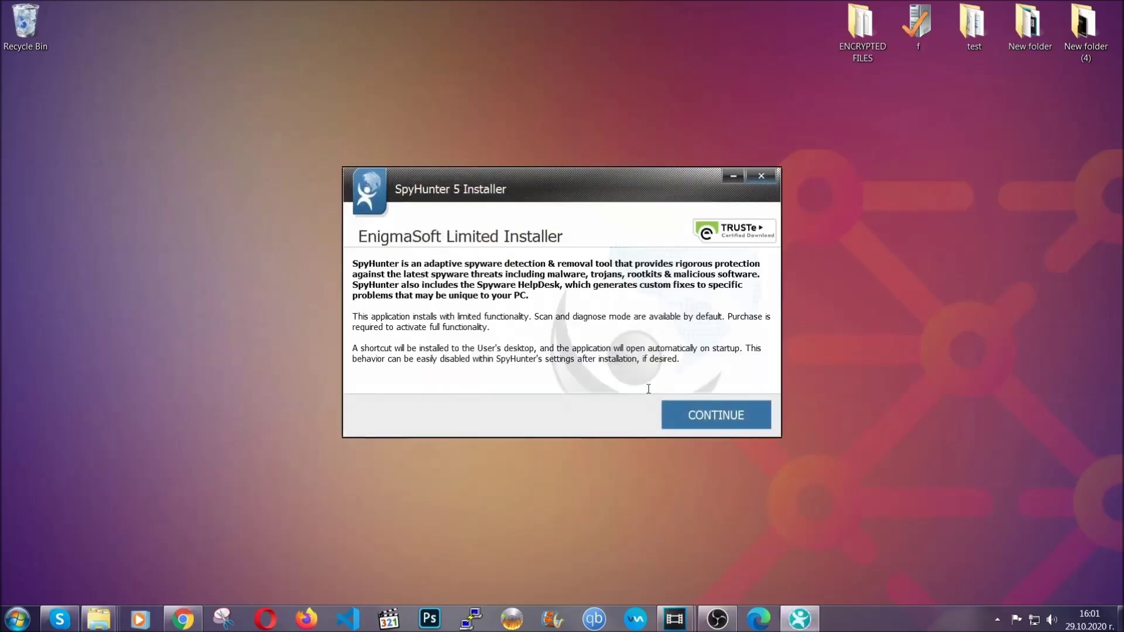
pyautogui.click(676, 413)
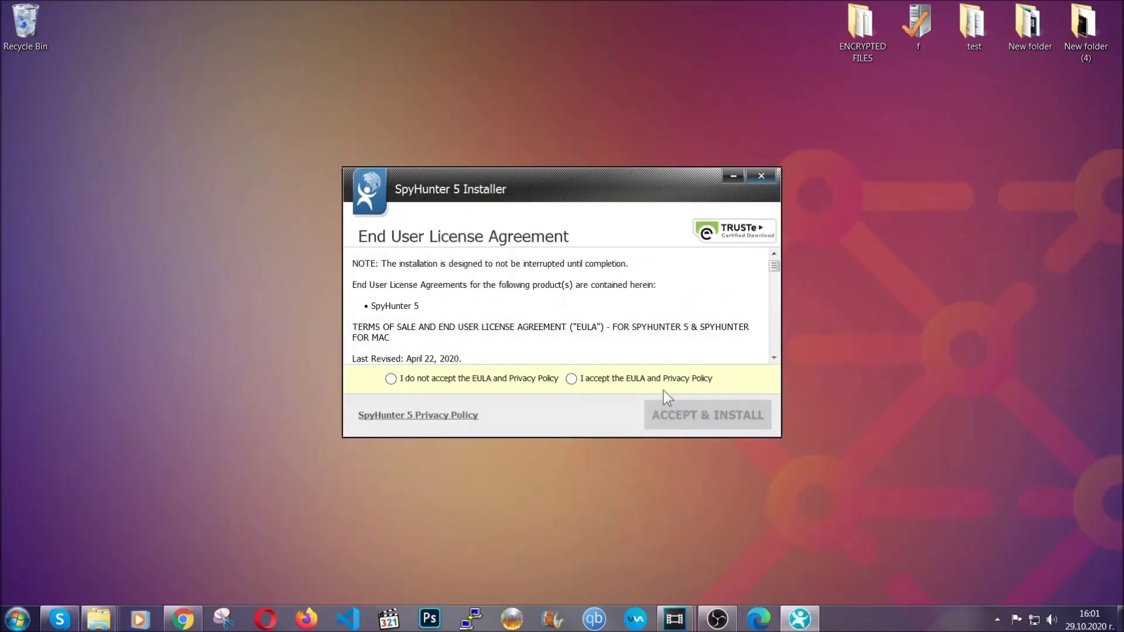
pyautogui.click(659, 377)
pyautogui.click(679, 413)
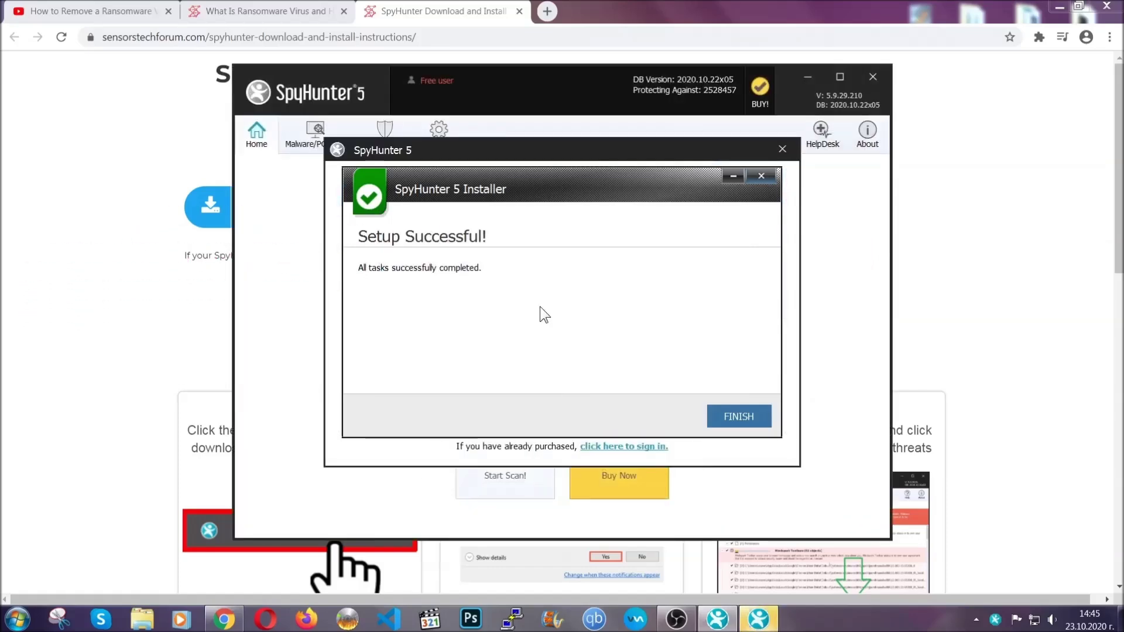
# - Finish SpyHunter setup and let its first Active Scan of the computer run
pyautogui.click(718, 418)
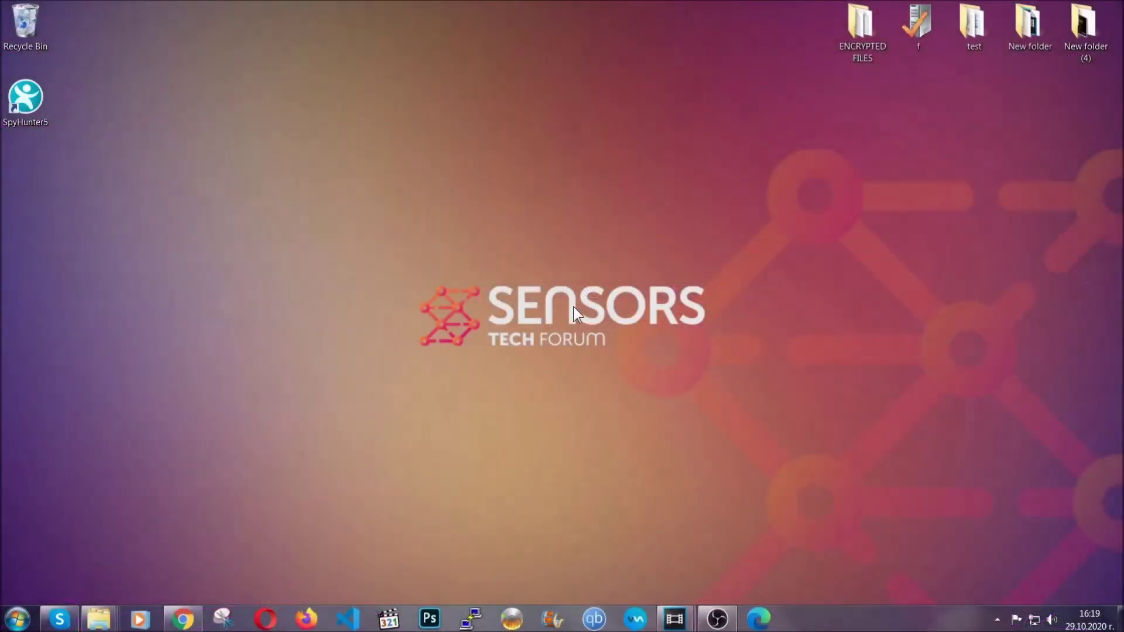
# - Uninstall SUSPICIOUS PROGRAM through APPWIZ.CPL Programs and Features and confirm its removal
pyautogui.press('super+r')
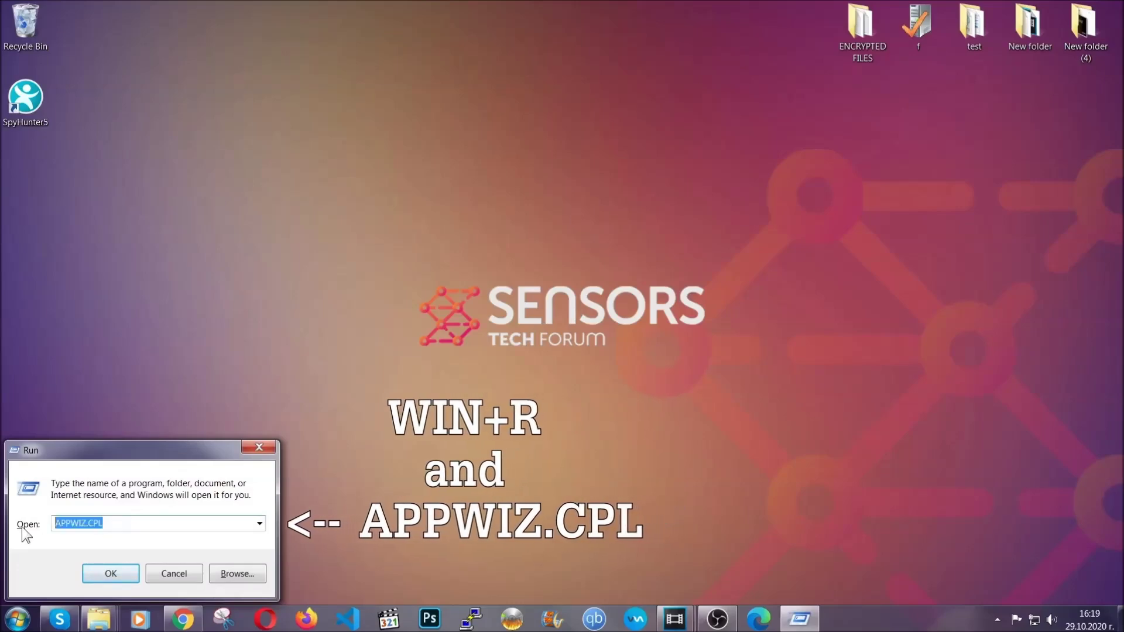
pyautogui.click(110, 569)
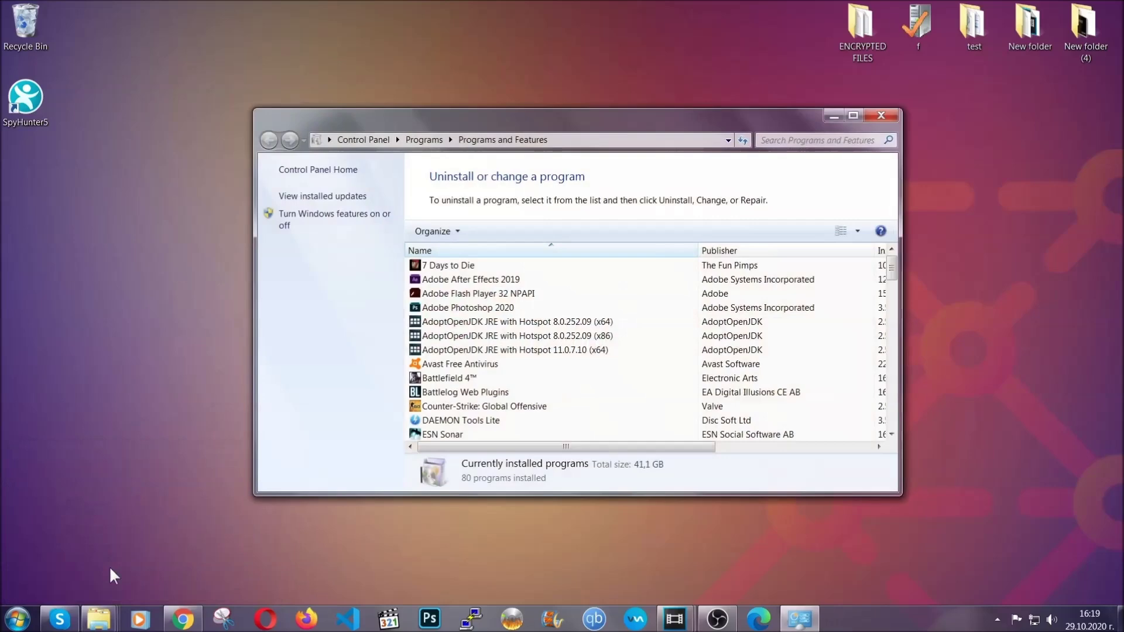
pyautogui.scroll(-20, 592, 316)
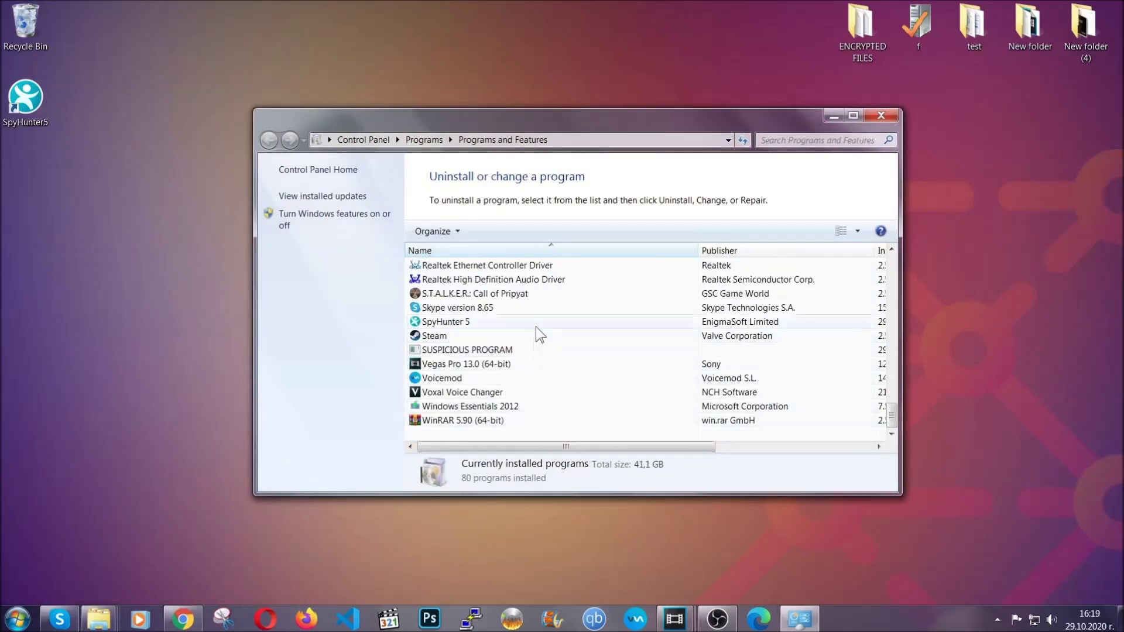
pyautogui.click(481, 351)
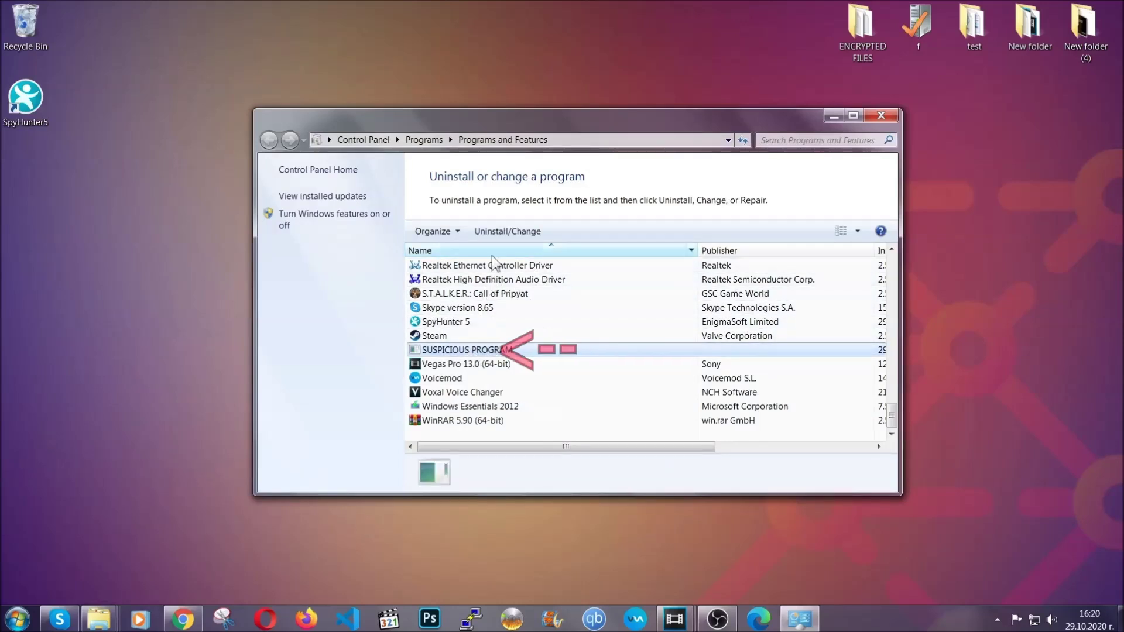
pyautogui.click(497, 230)
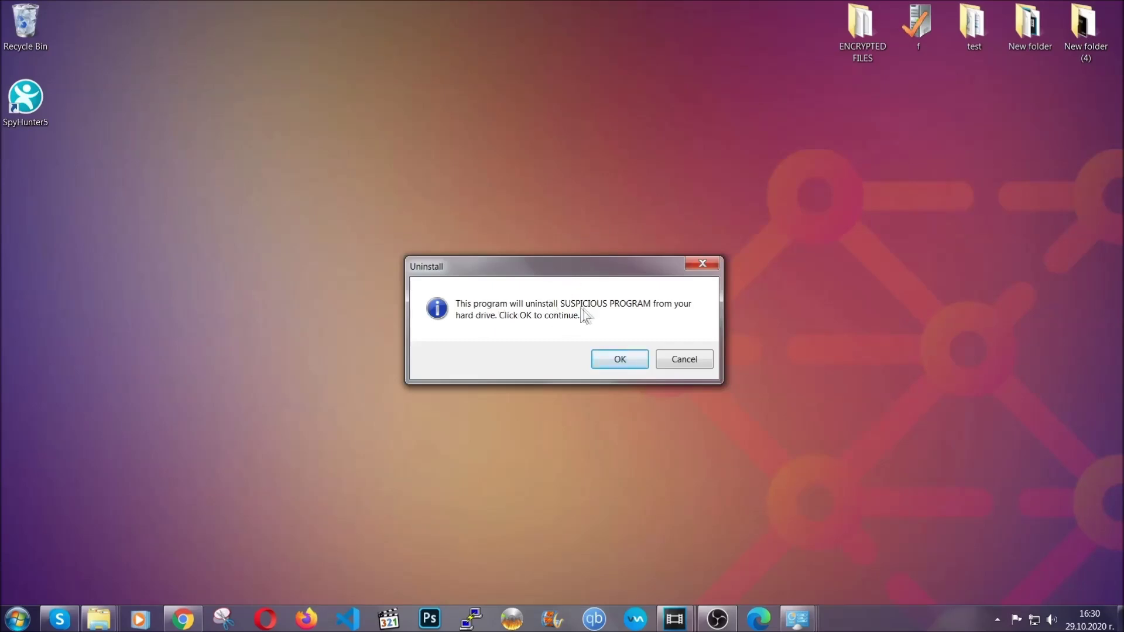
pyautogui.click(615, 360)
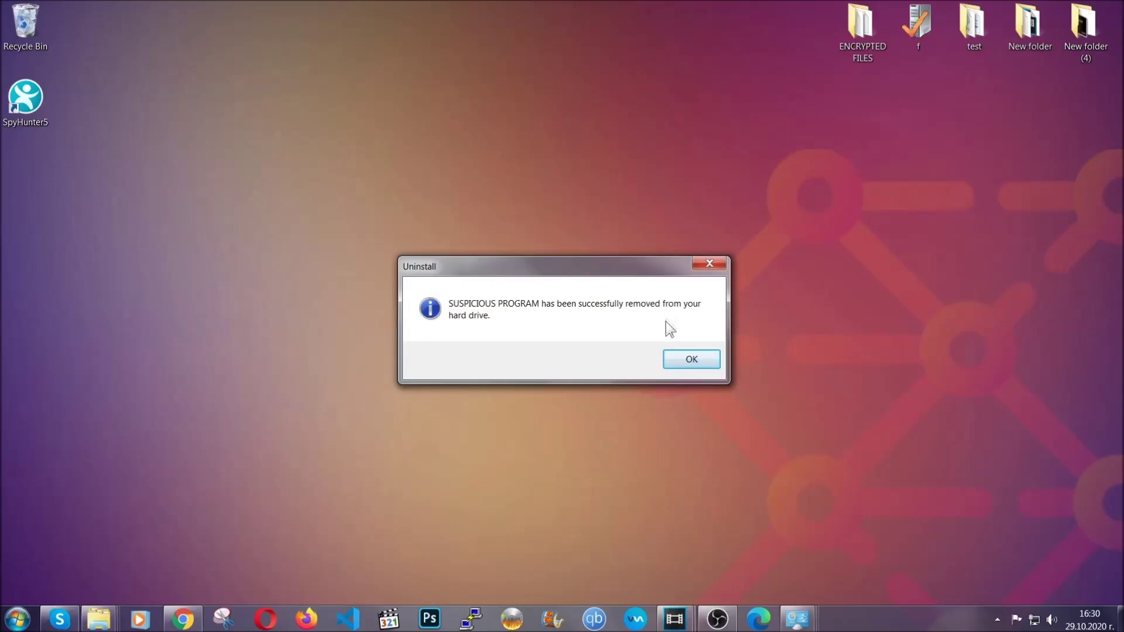
pyautogui.click(678, 362)
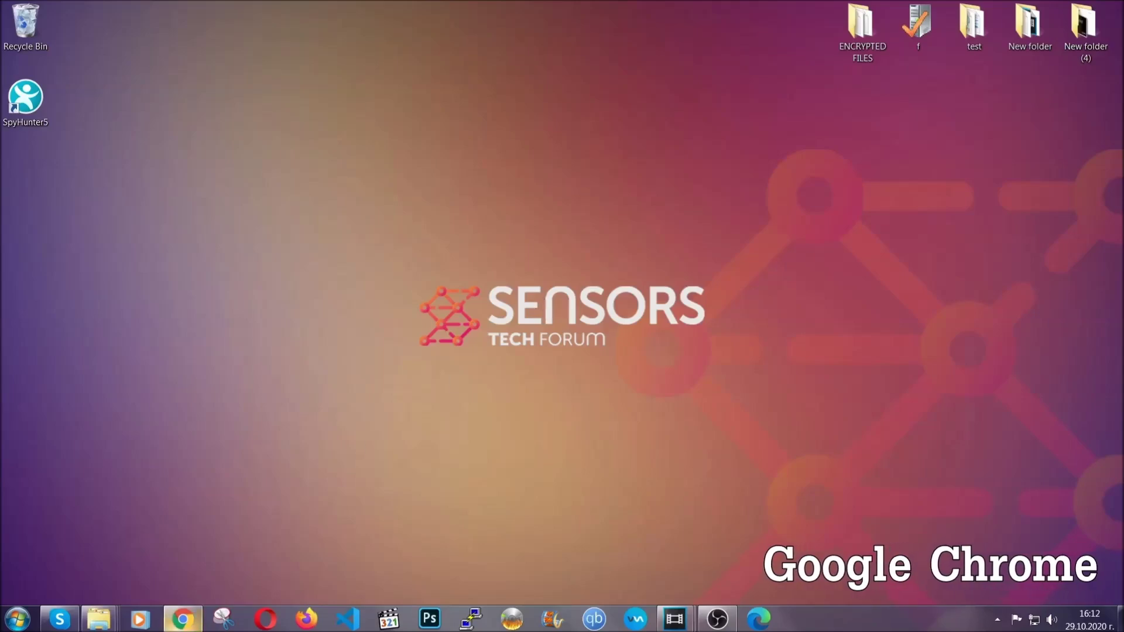
# - Open chrome://settings/clearBrowserData and clear all-time browsing data except passwords
pyautogui.click(191, 625)
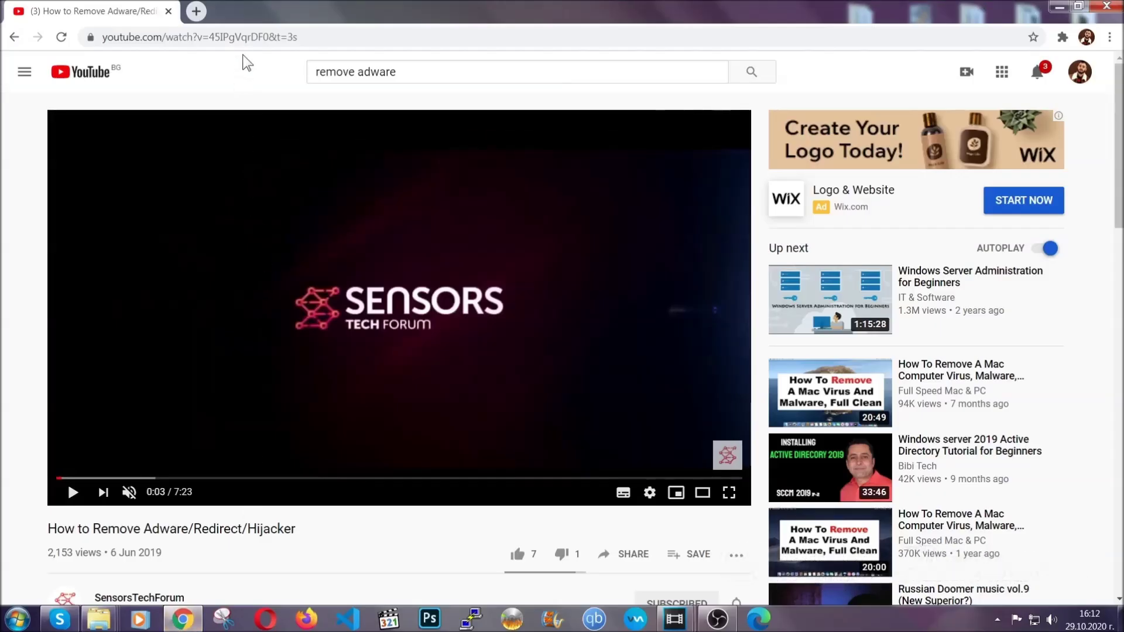
pyautogui.click(245, 37)
pyautogui.write('chro')
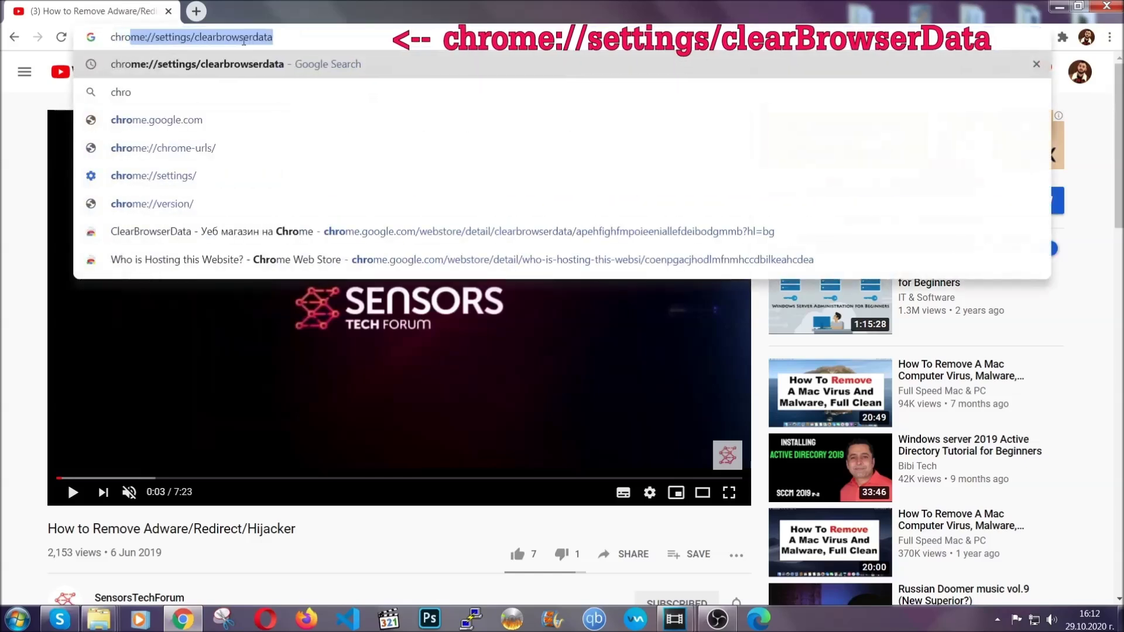
pyautogui.write('me:/')
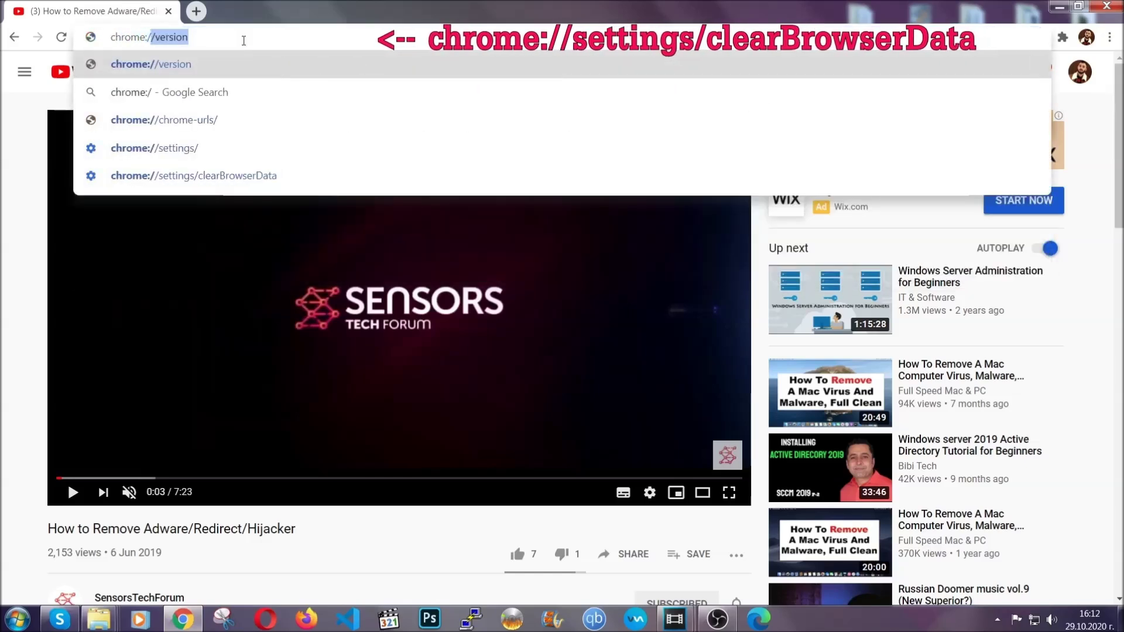
pyautogui.write('/setting')
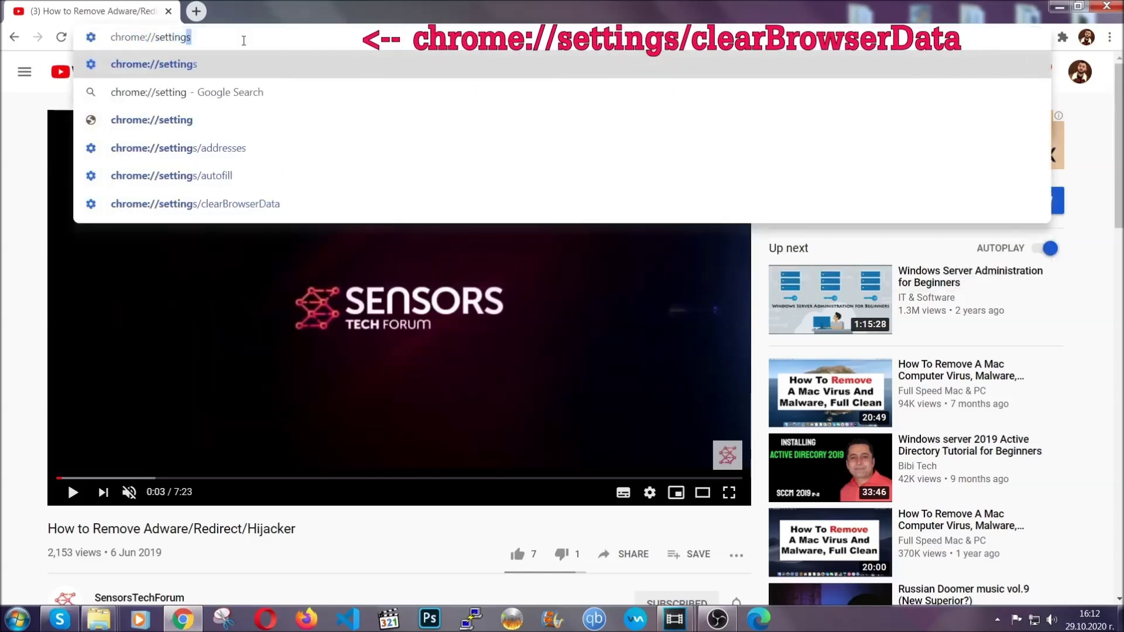
pyautogui.write('s/ce')
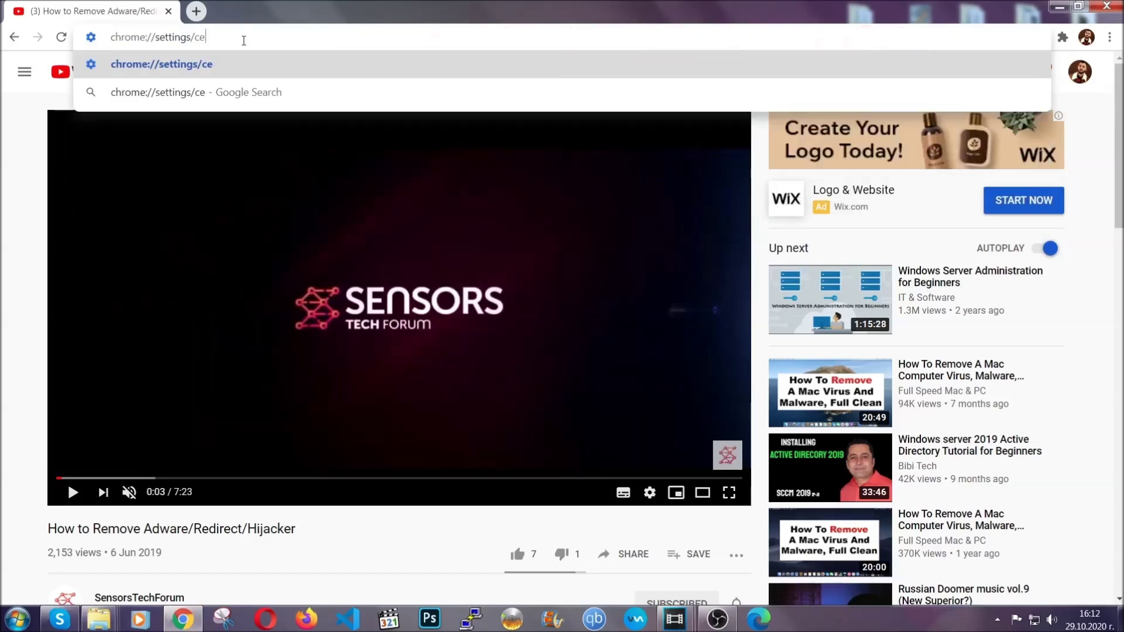
pyautogui.press('BackSpace')
pyautogui.write('lear')
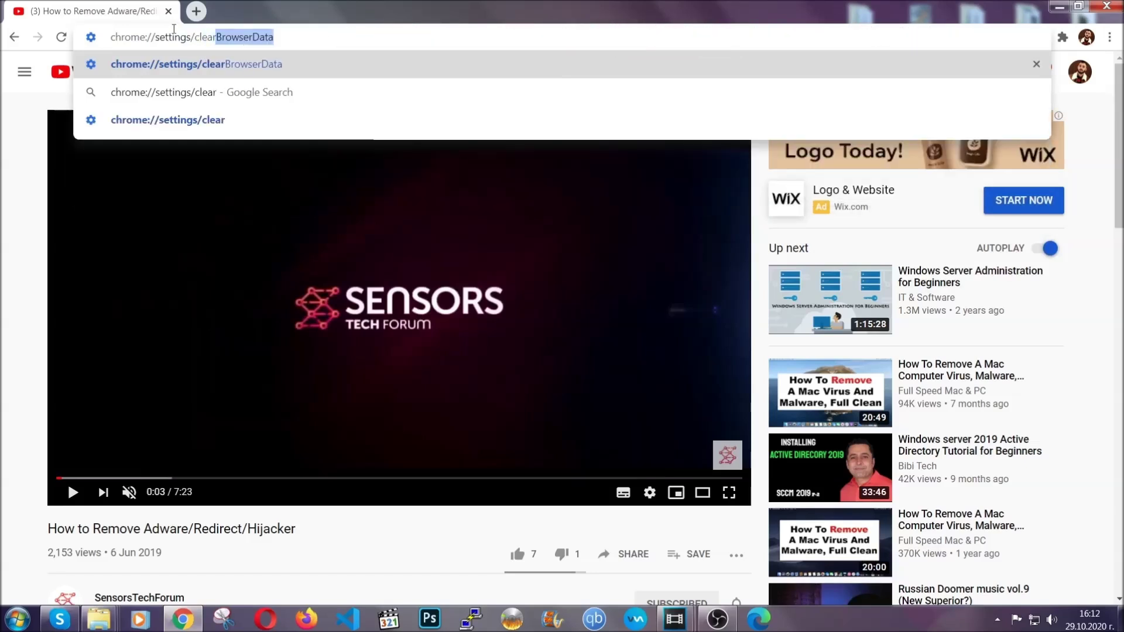
pyautogui.click(164, 62)
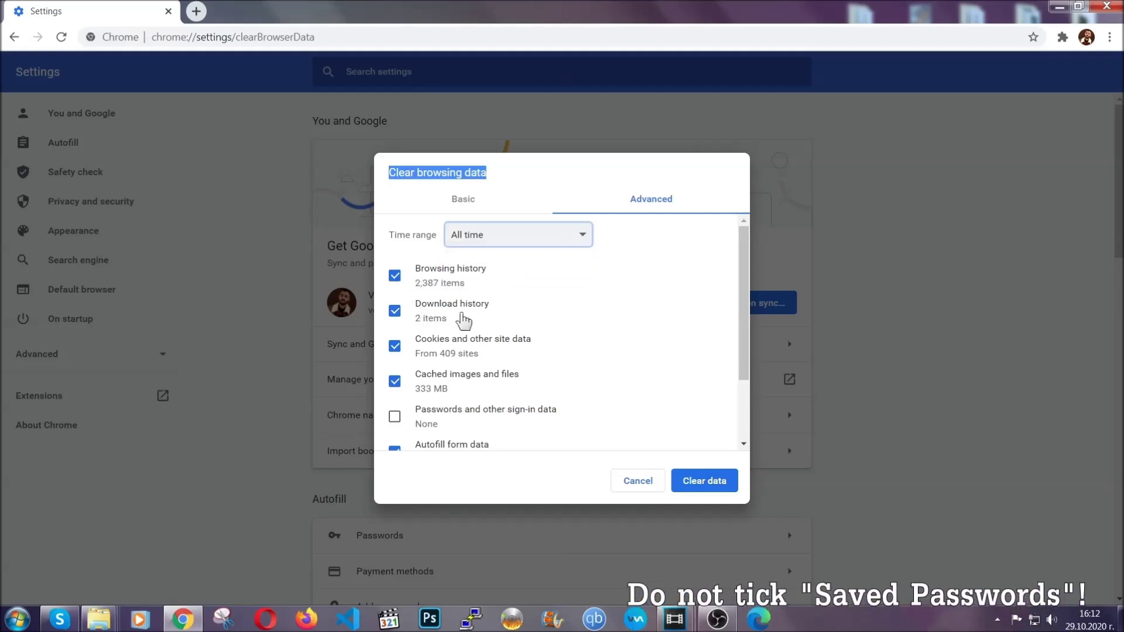
pyautogui.scroll(-2, 445, 386)
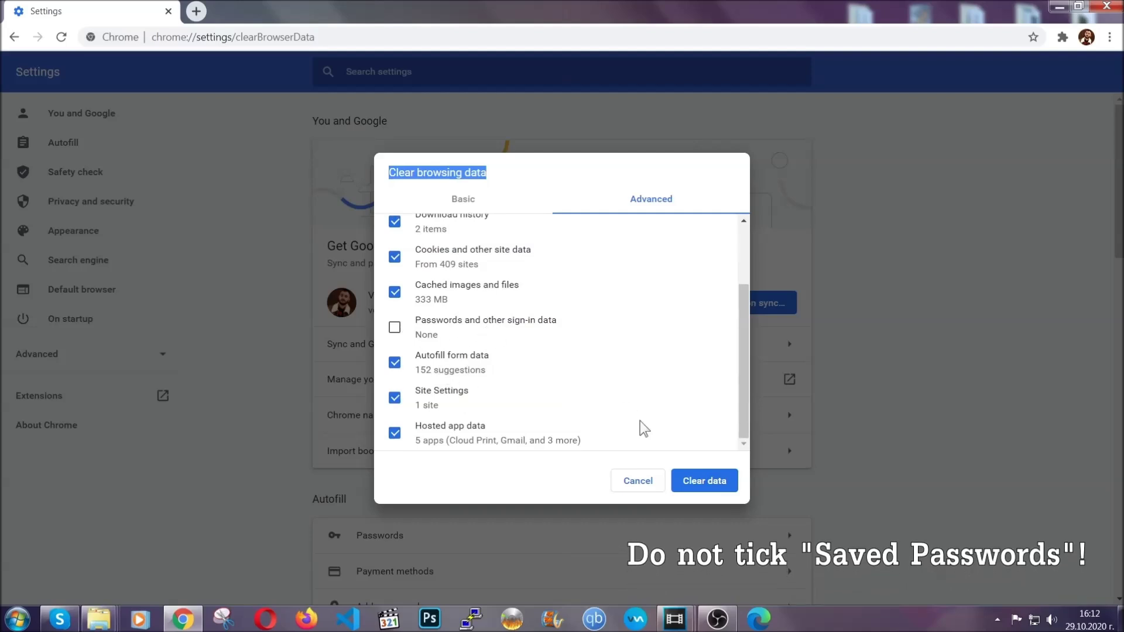
pyautogui.click(692, 482)
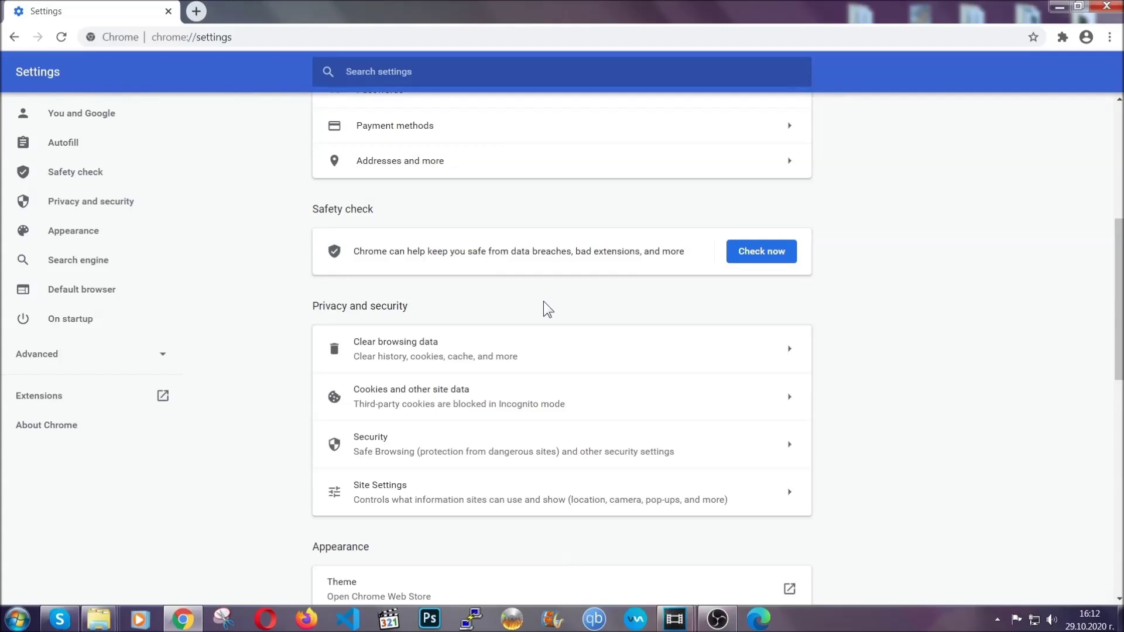
# - Remove the Bulk Media Downloader extension from Chrome's Extensions page
pyautogui.click(1109, 38)
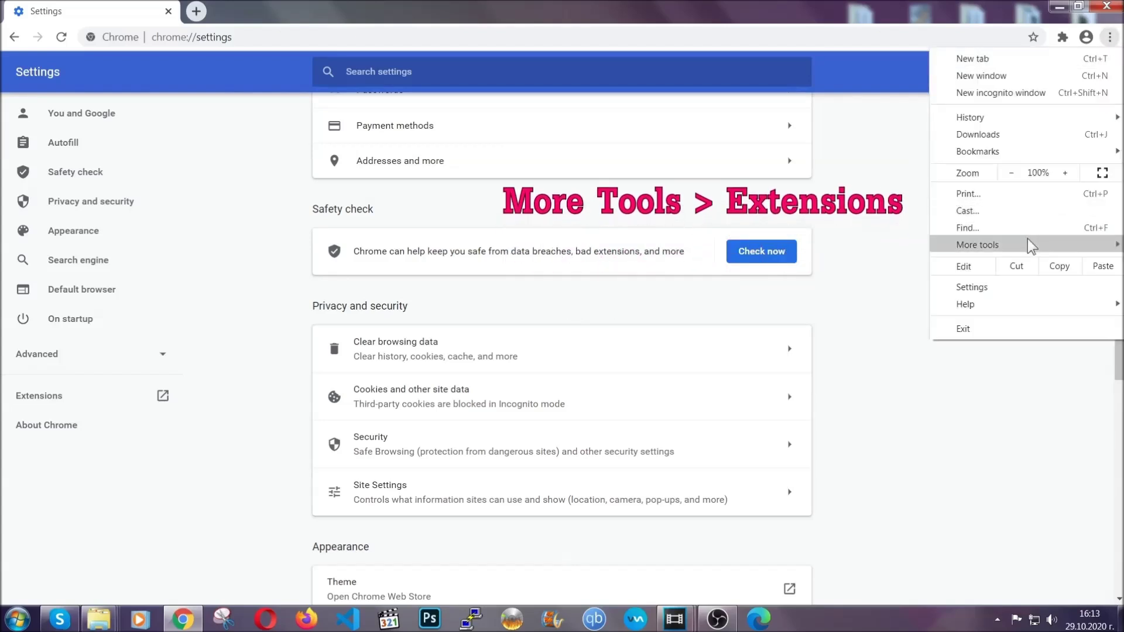
pyautogui.moveTo(1027, 245)
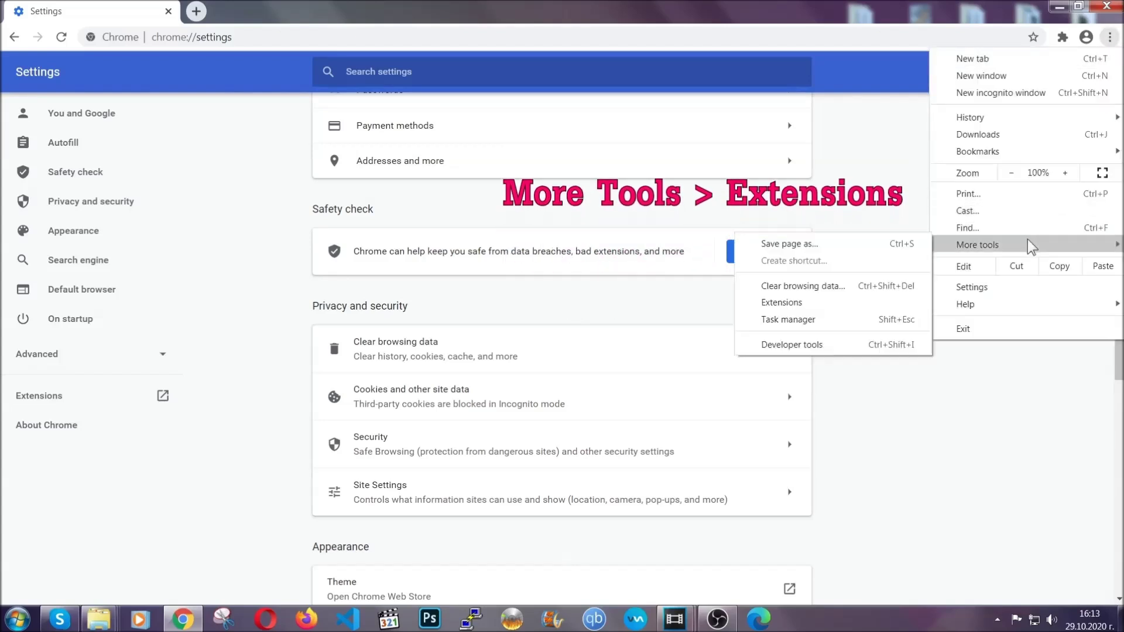
pyautogui.click(812, 304)
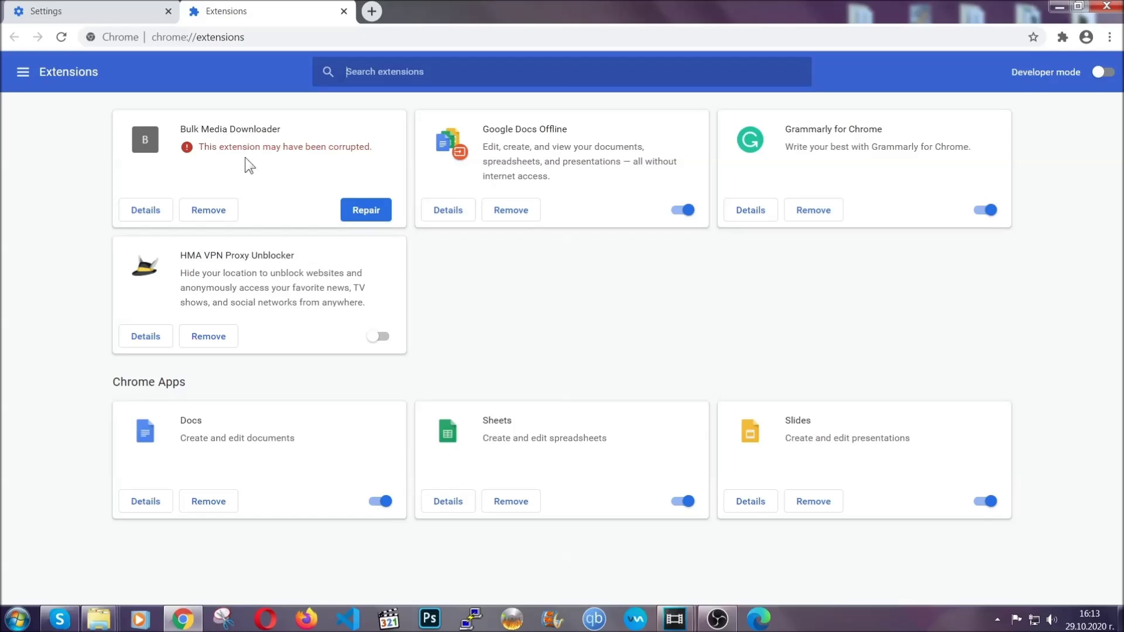
pyautogui.click(209, 210)
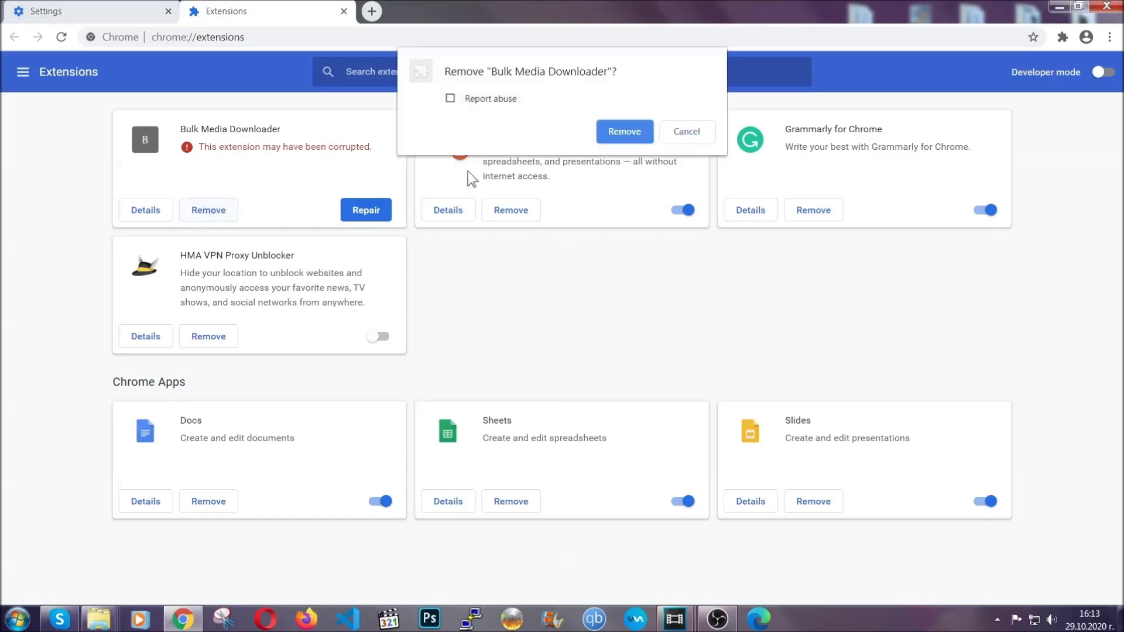
pyautogui.click(607, 130)
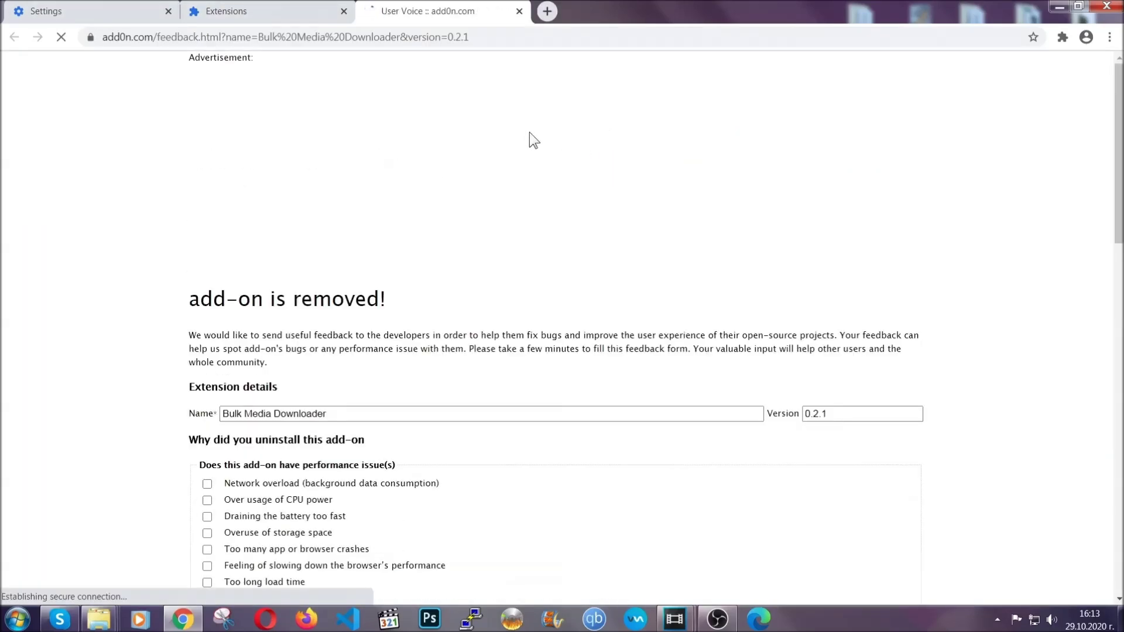
# - Remove the HMA VPN Proxy Unblocker extension and minimize Chrome
pyautogui.click(286, 12)
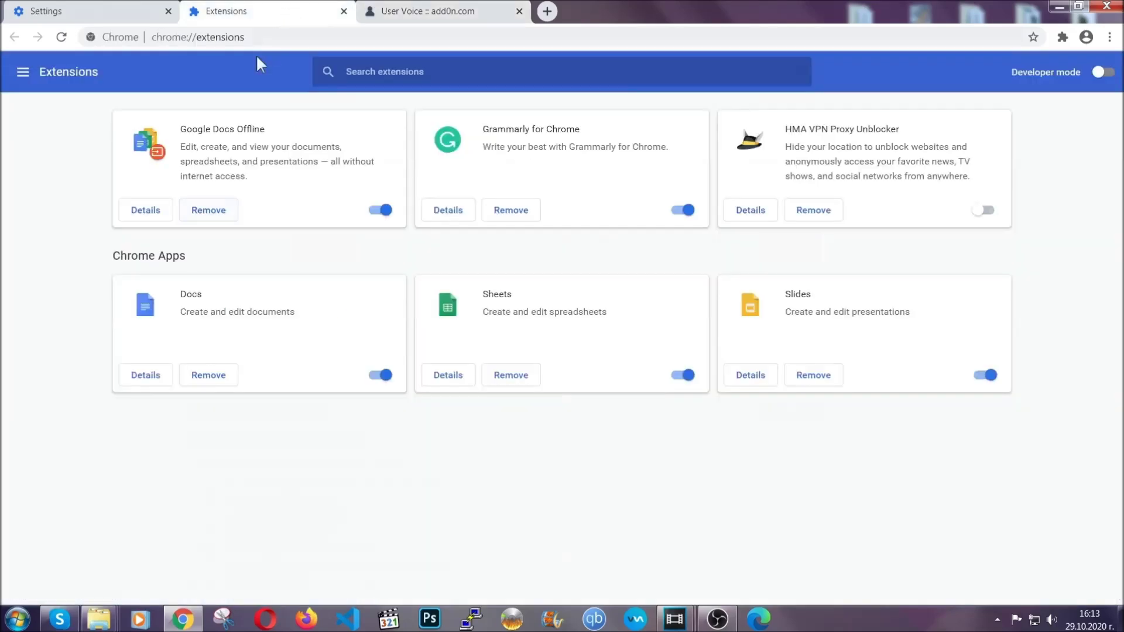
pyautogui.click(519, 11)
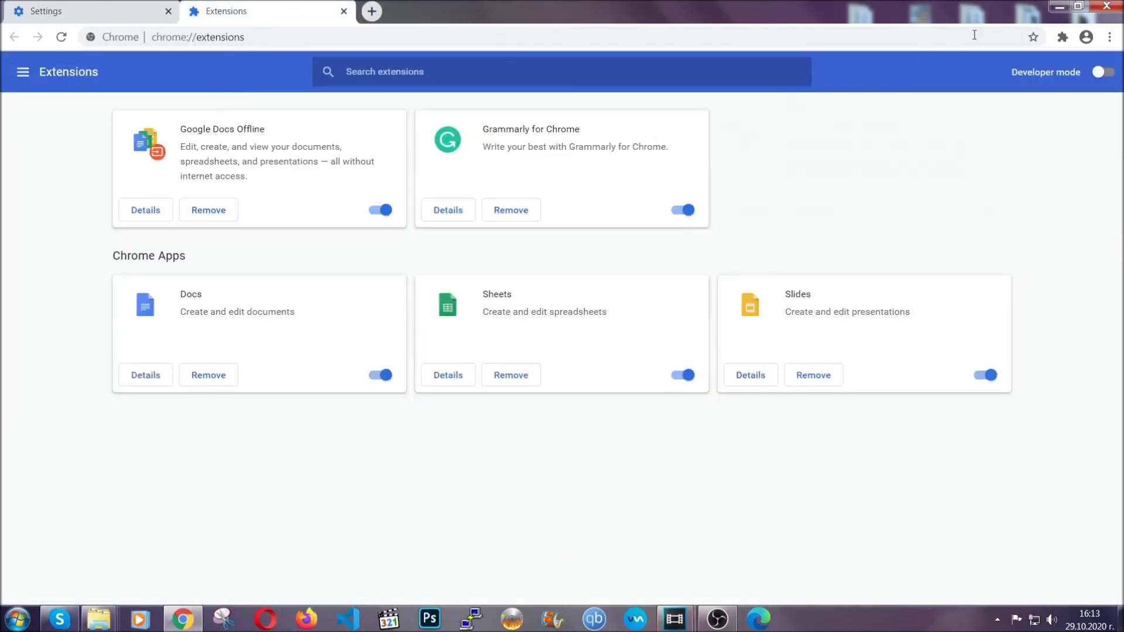
pyautogui.click(1051, 7)
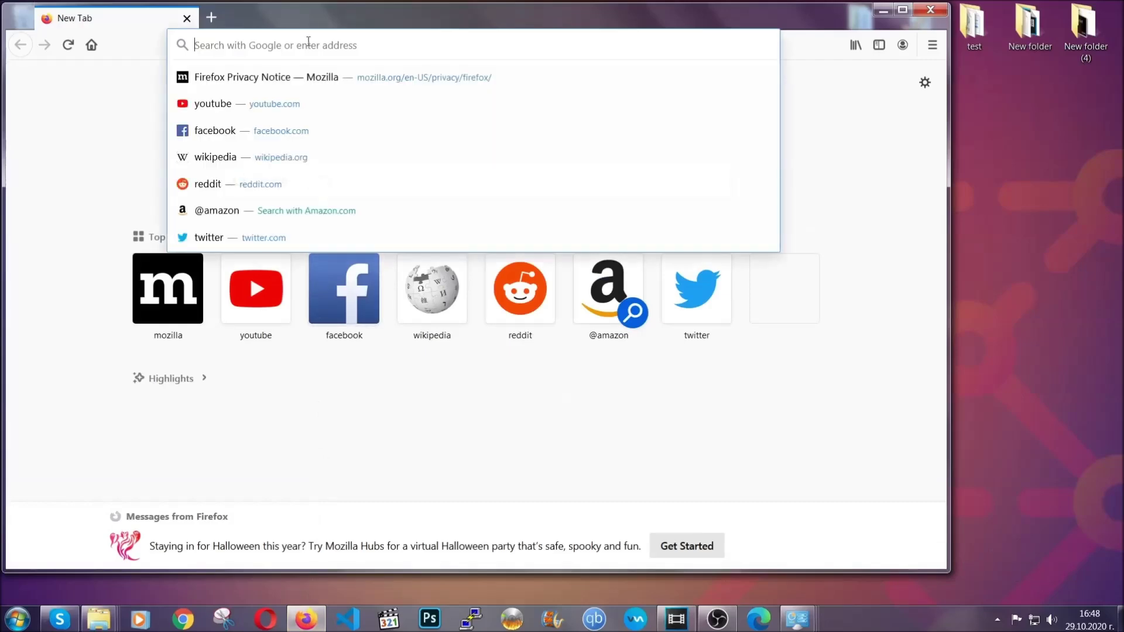
# - Load about:support in Firefox to show Troubleshooting Information
pyautogui.write('about')
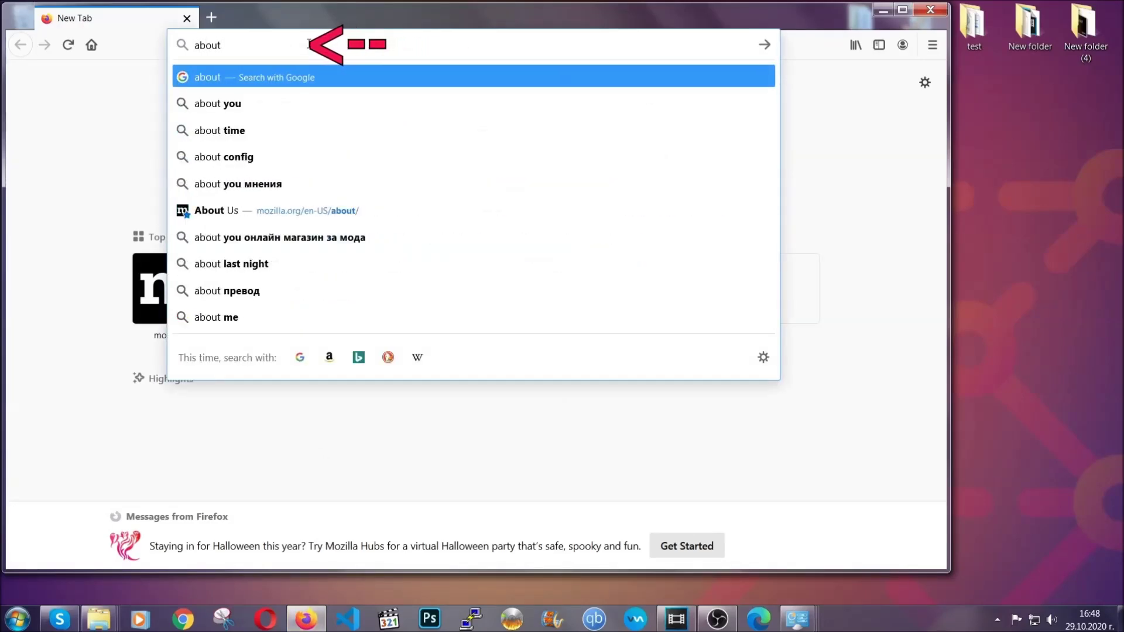
pyautogui.write(':support')
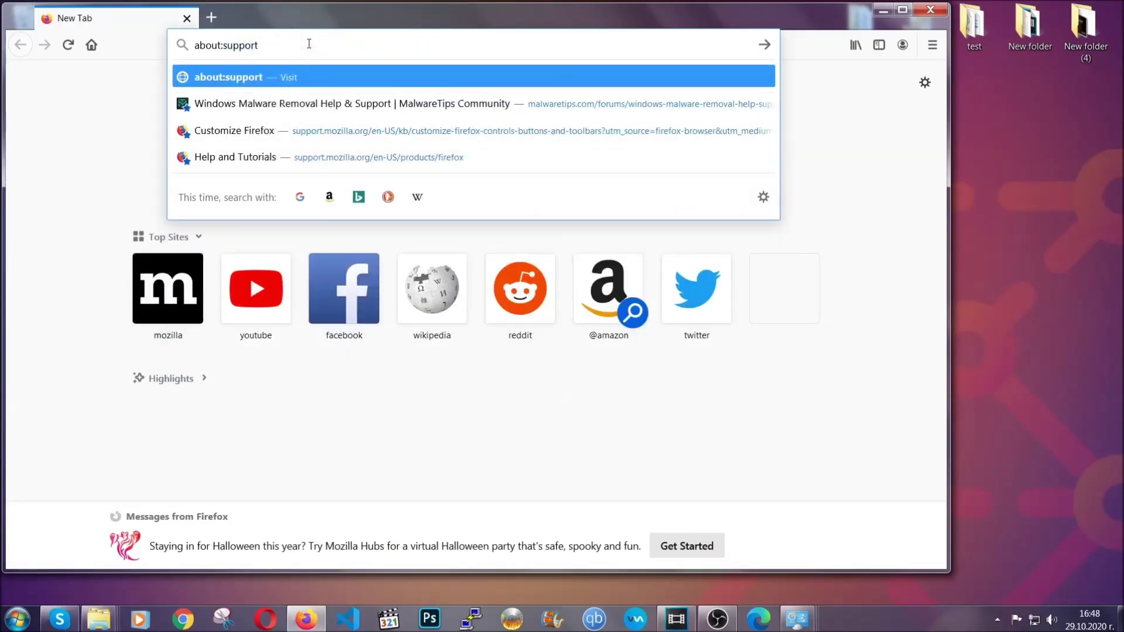
pyautogui.press('Return')
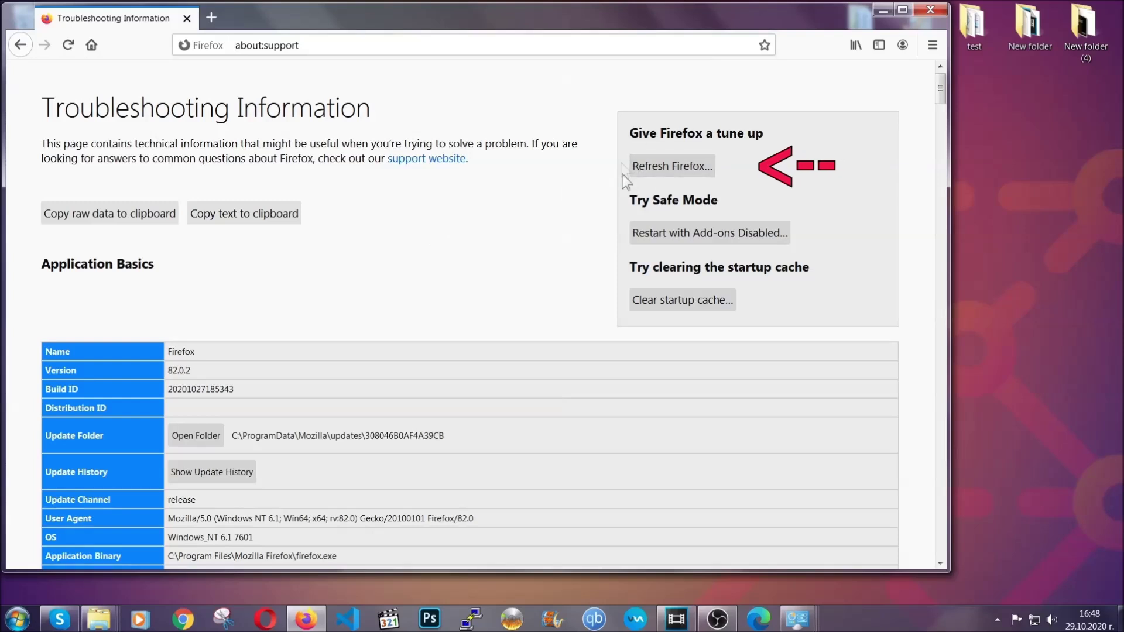
# - Refresh Firefox to defaults, finish the Import Wizard, and minimize the window
pyautogui.click(665, 171)
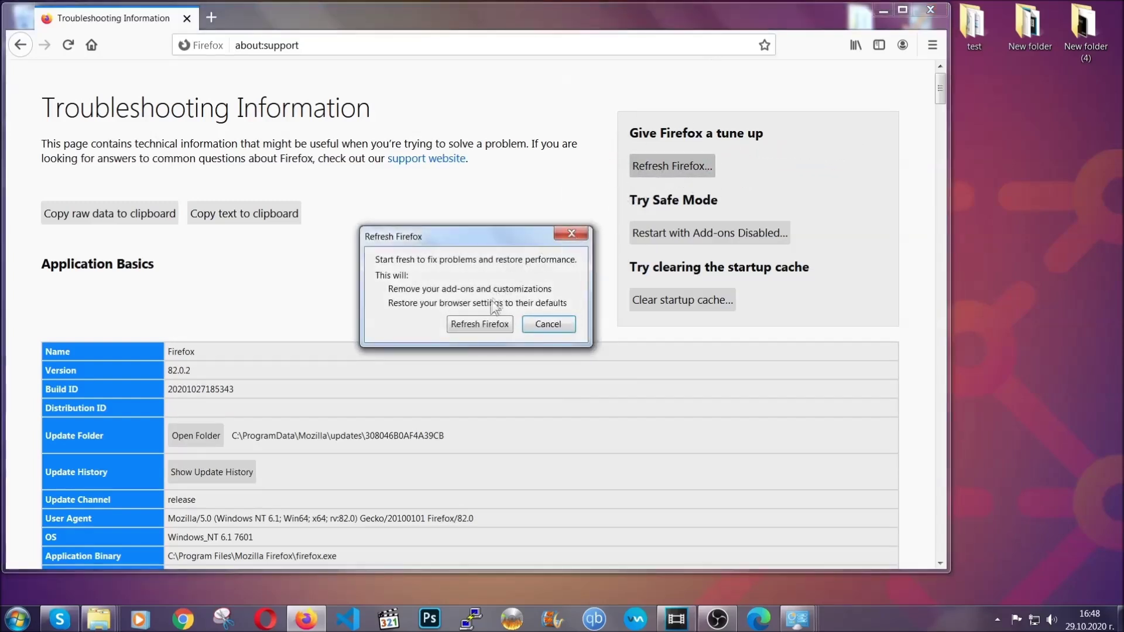
pyautogui.click(479, 325)
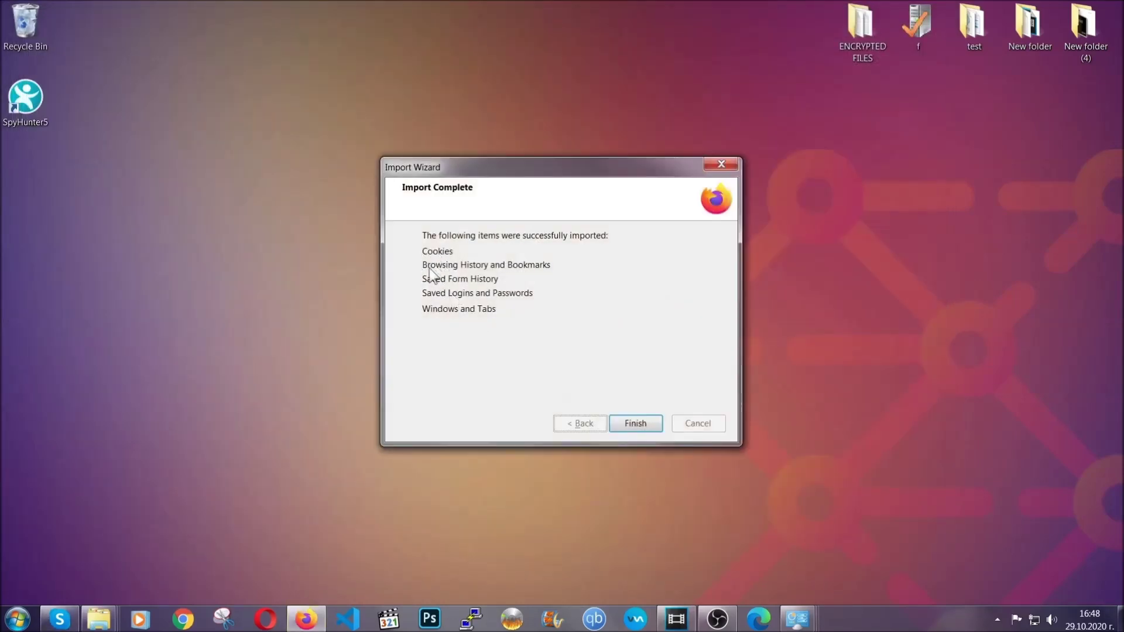
pyautogui.click(633, 424)
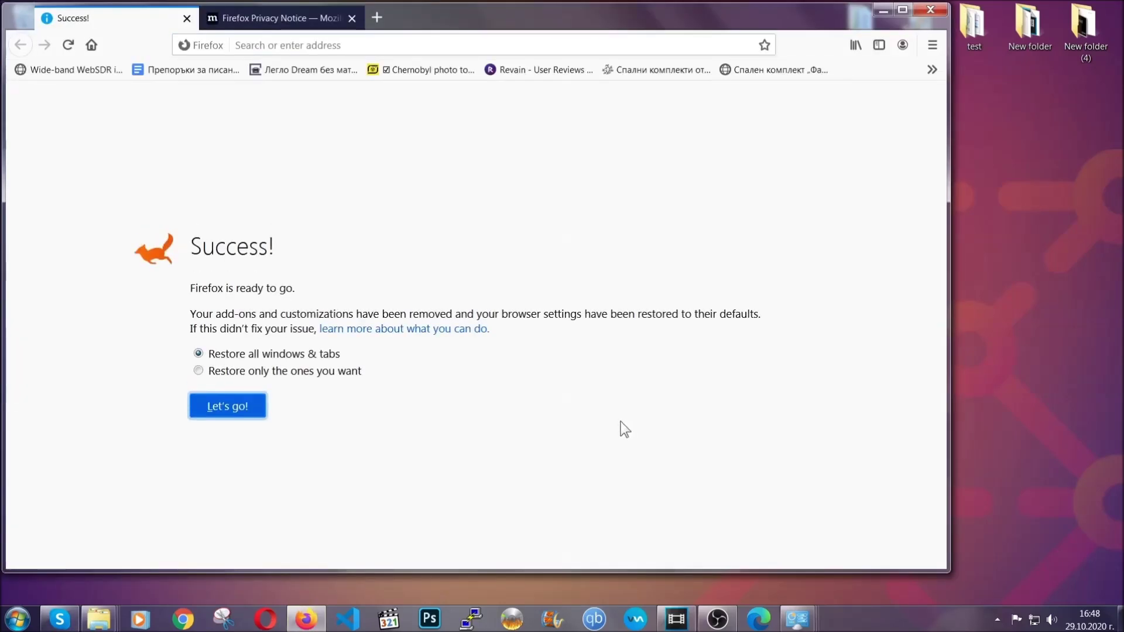
pyautogui.click(881, 10)
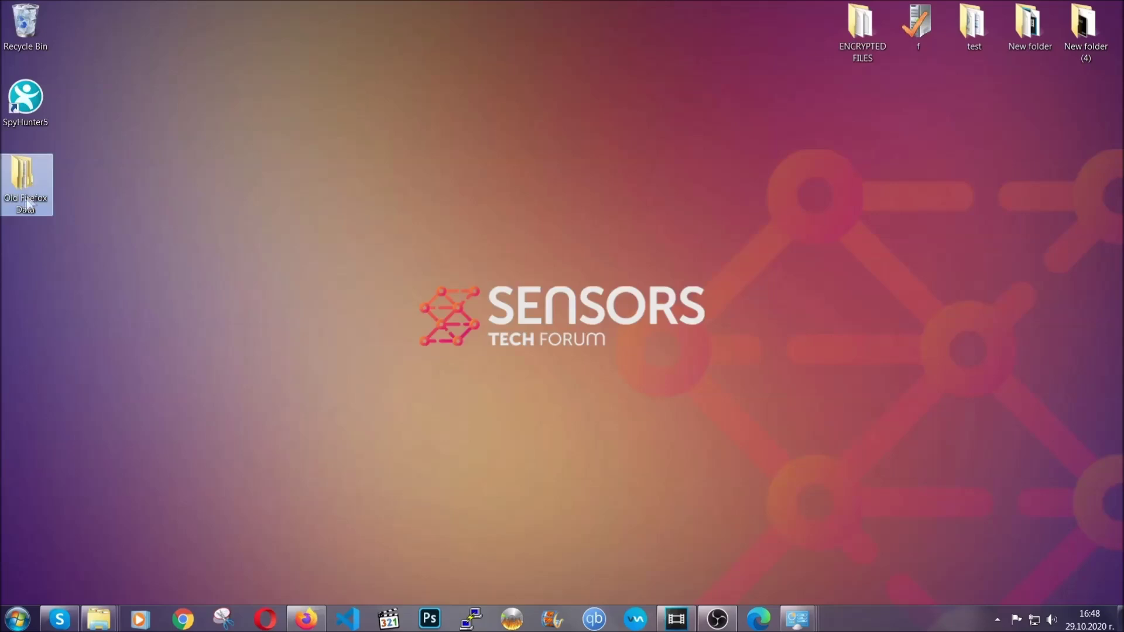
pyautogui.moveTo(33, 208)
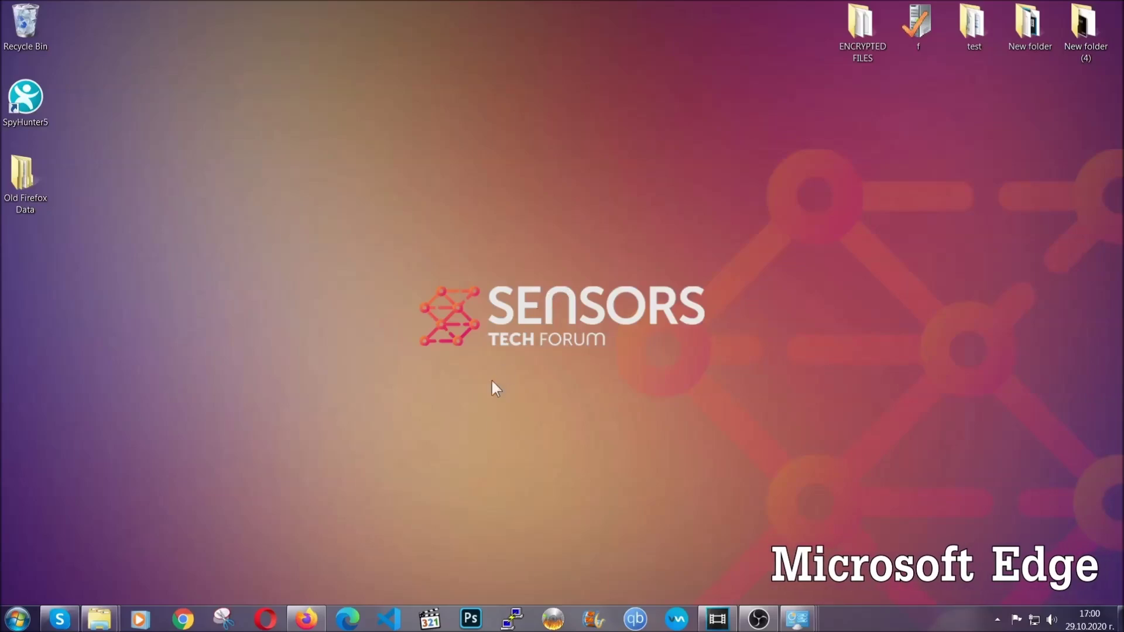
# - In Edge, open edge://settings/clearBrowserData and clear browsing data for All time
pyautogui.click(347, 619)
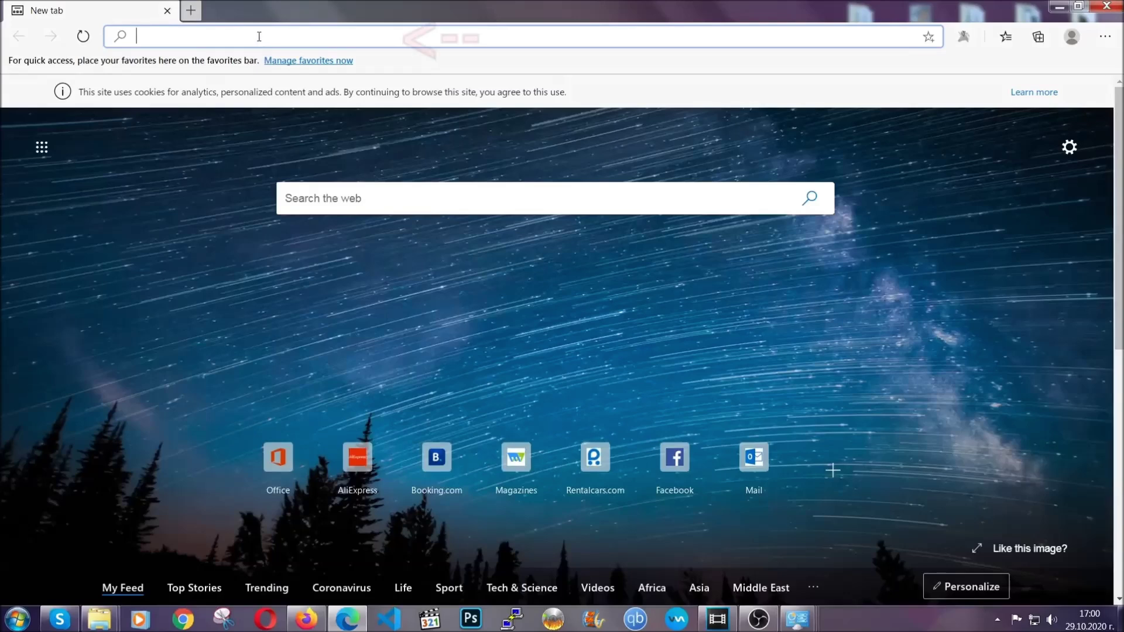
pyautogui.write('edge:')
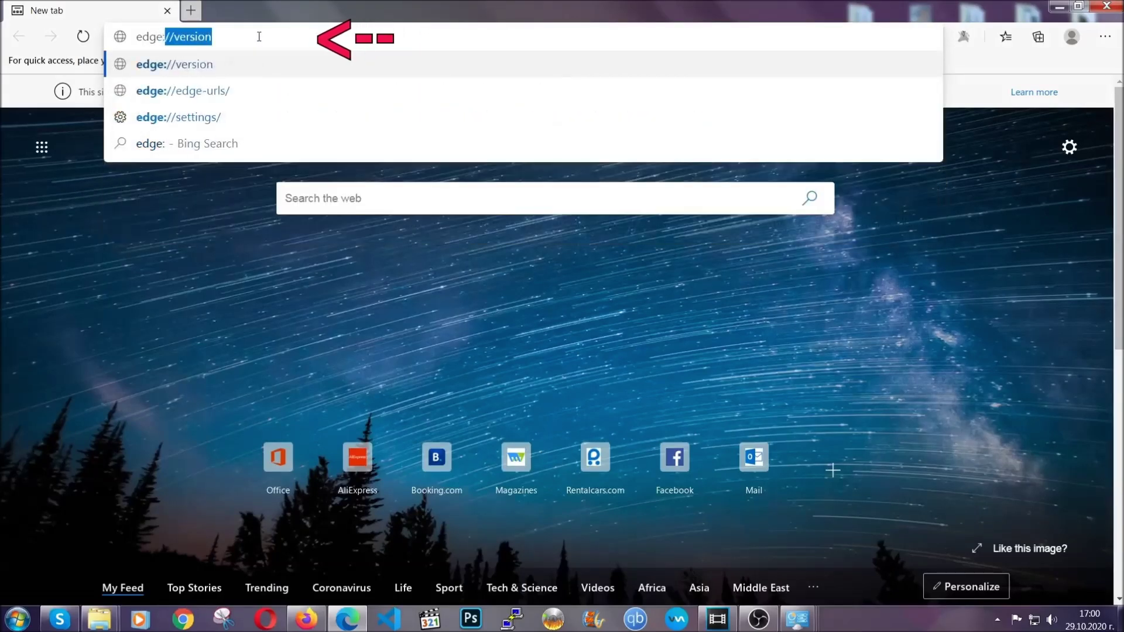
pyautogui.write('//settings/')
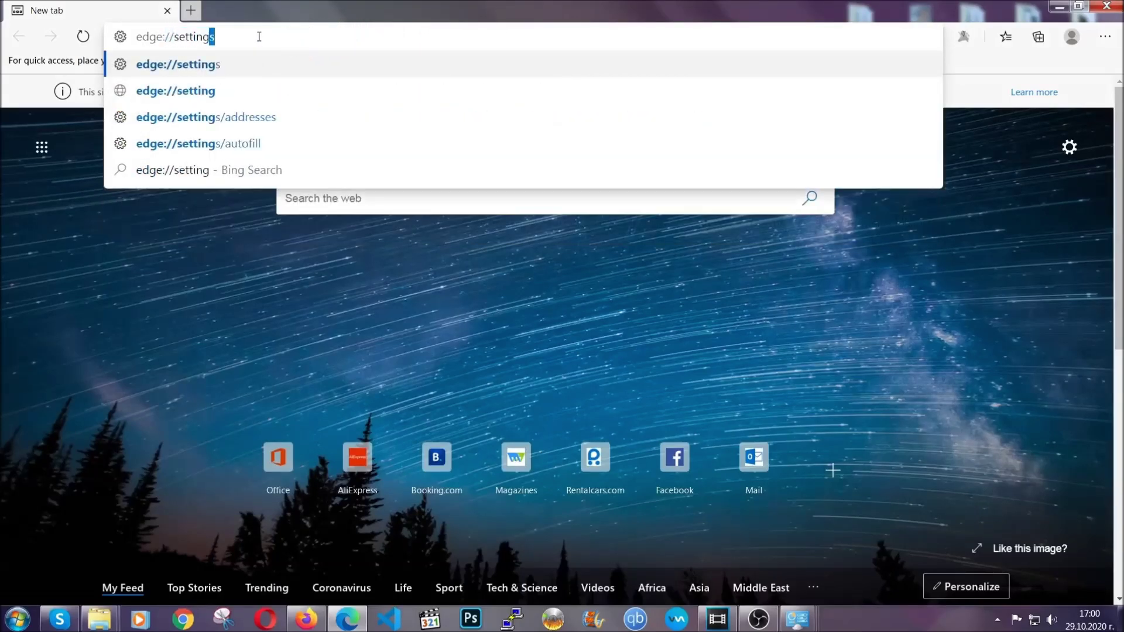
pyautogui.write('clear')
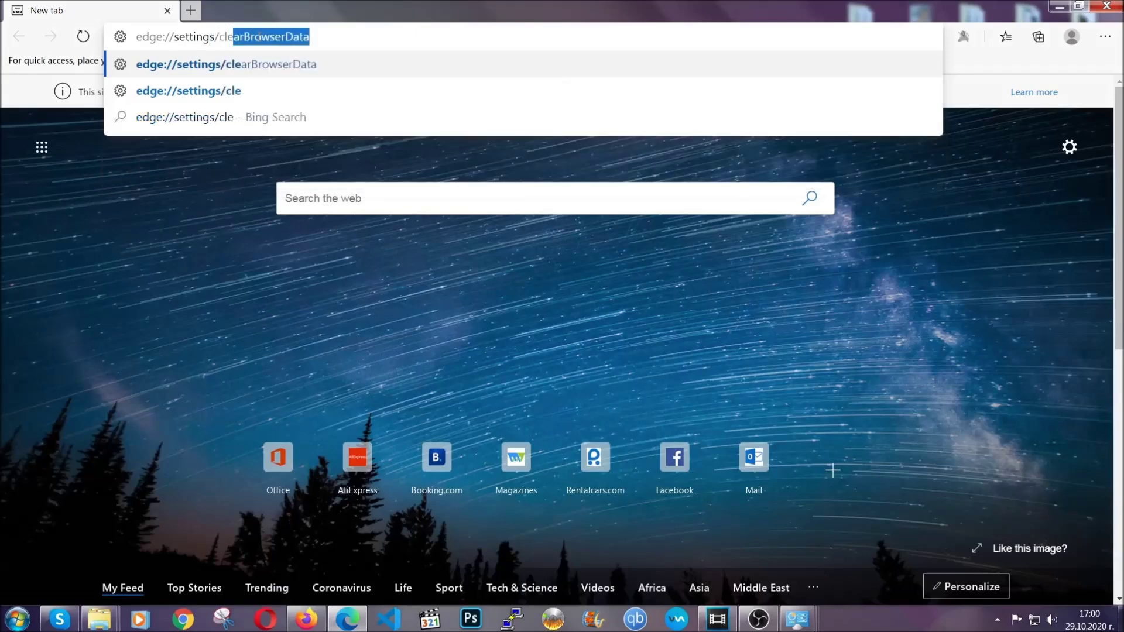
pyautogui.write('Brow')
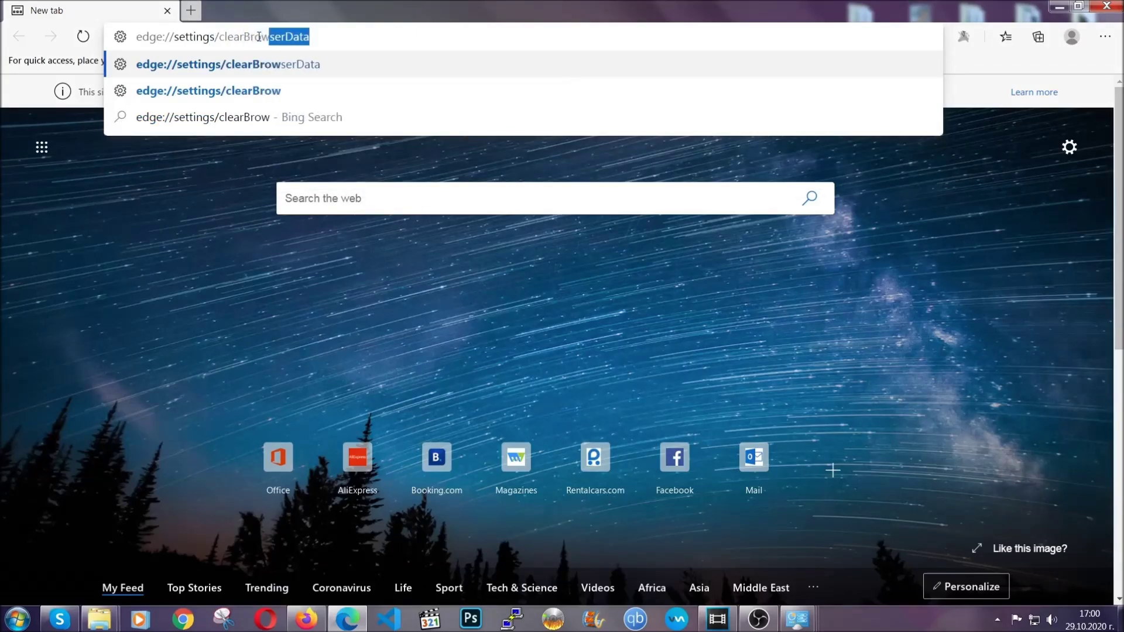
pyautogui.write('serData')
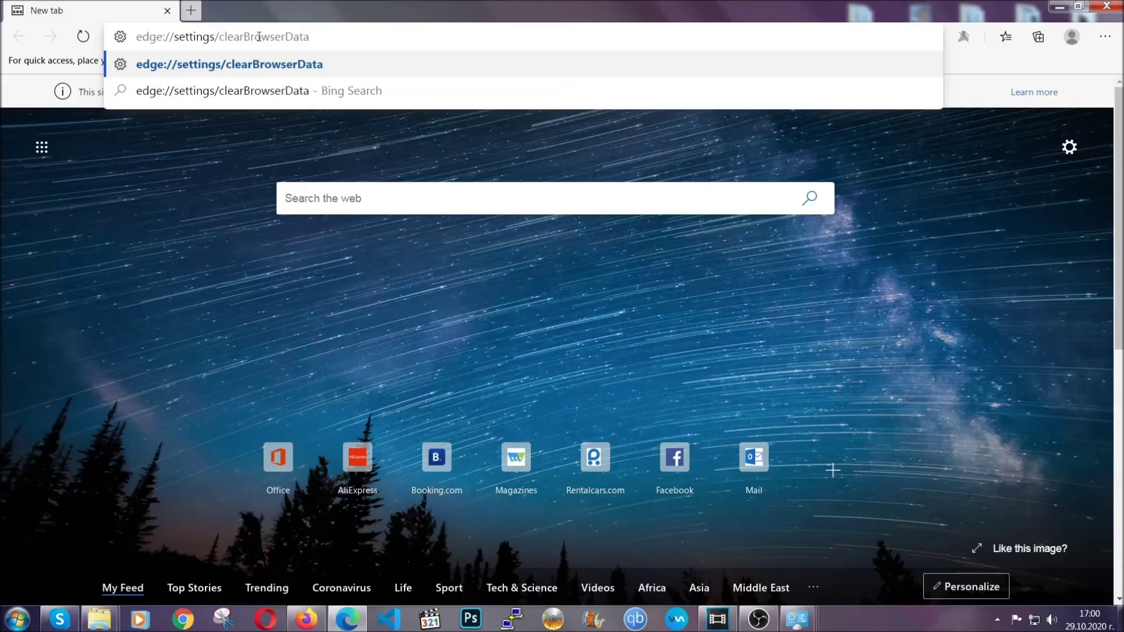
pyautogui.press('Return')
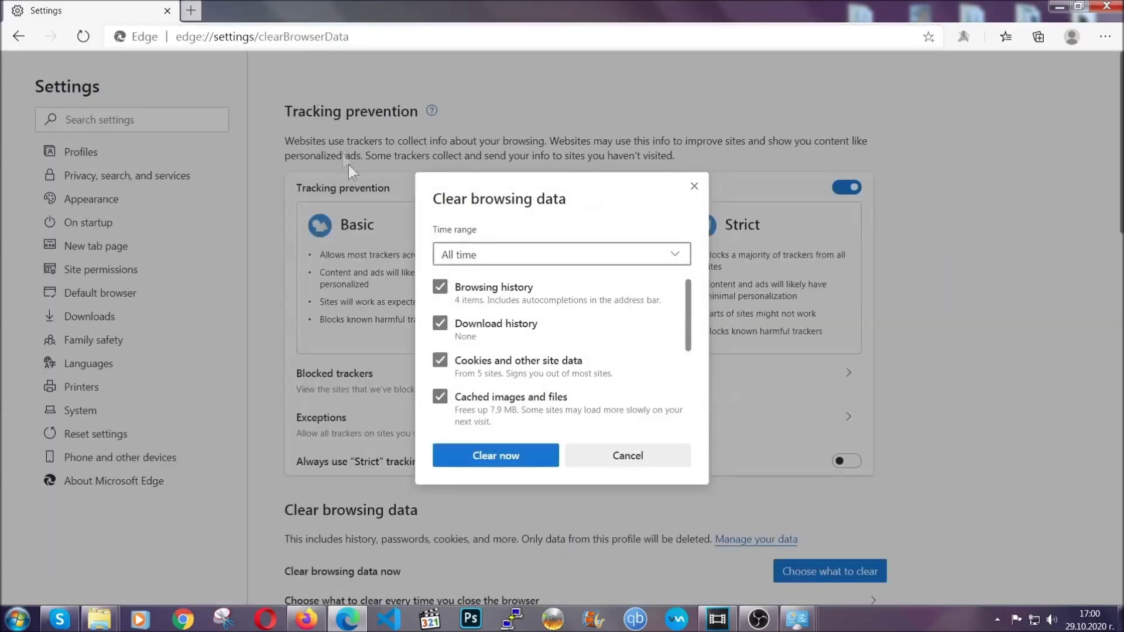
pyautogui.click(462, 257)
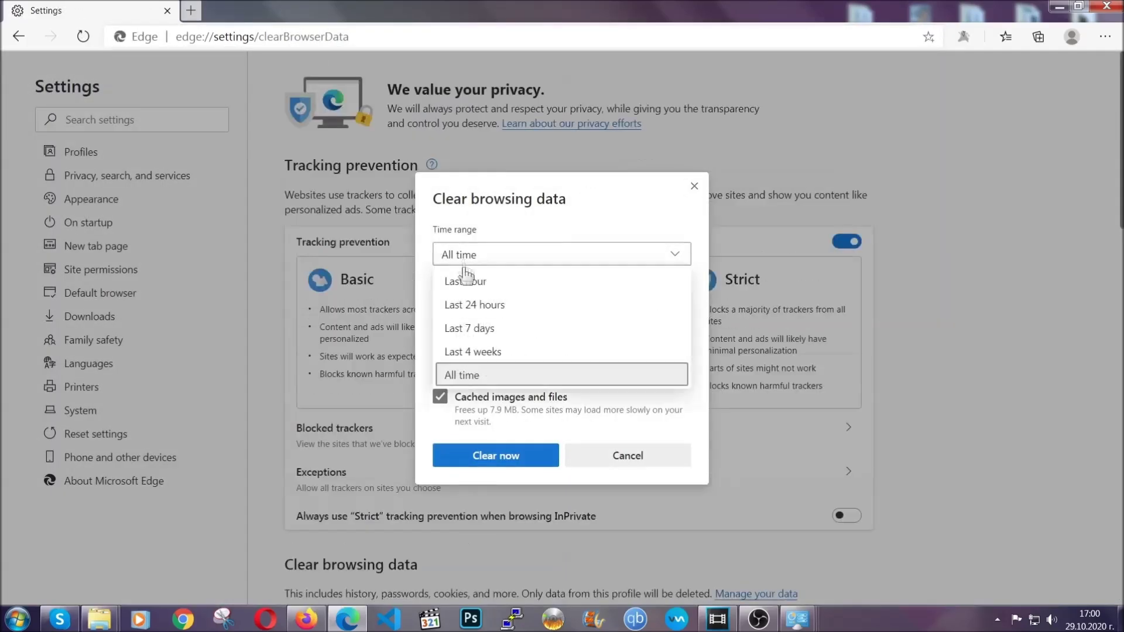
pyautogui.click(464, 375)
pyautogui.scroll(-3, 465, 374)
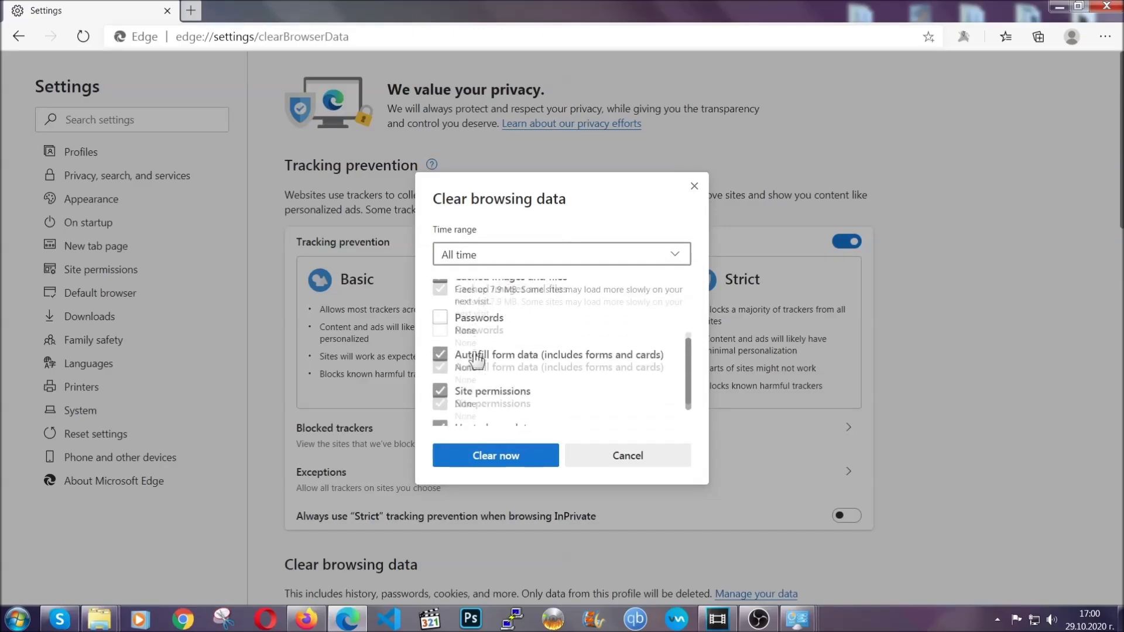
pyautogui.click(491, 459)
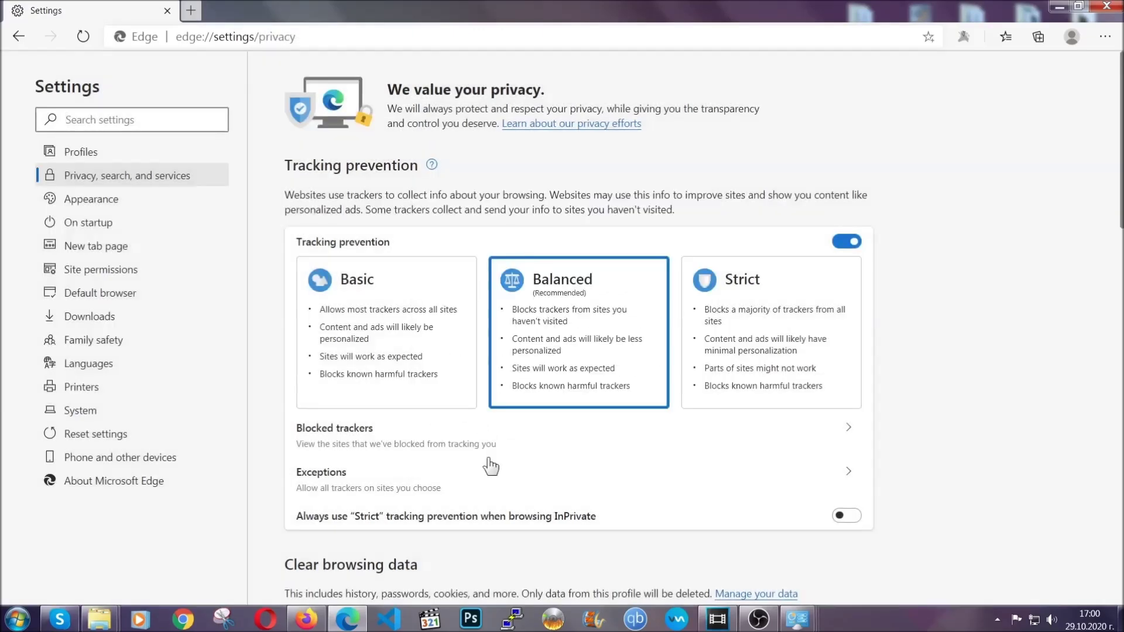
# - Remove the Store extension from Edge's Extensions page and close Edge
pyautogui.click(1105, 37)
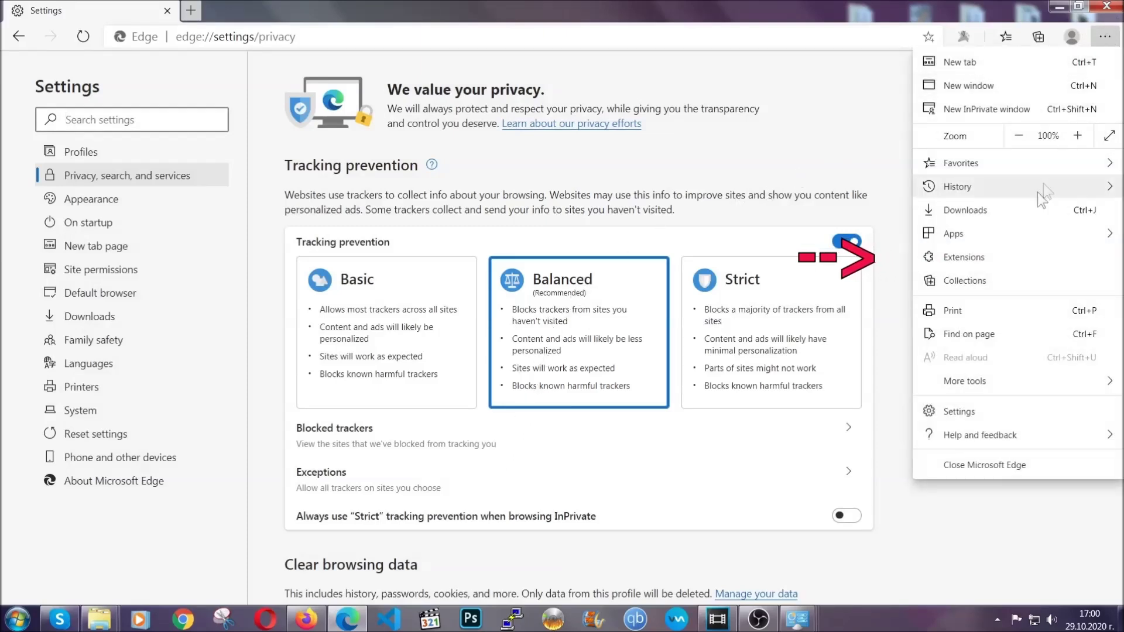
pyautogui.click(1025, 252)
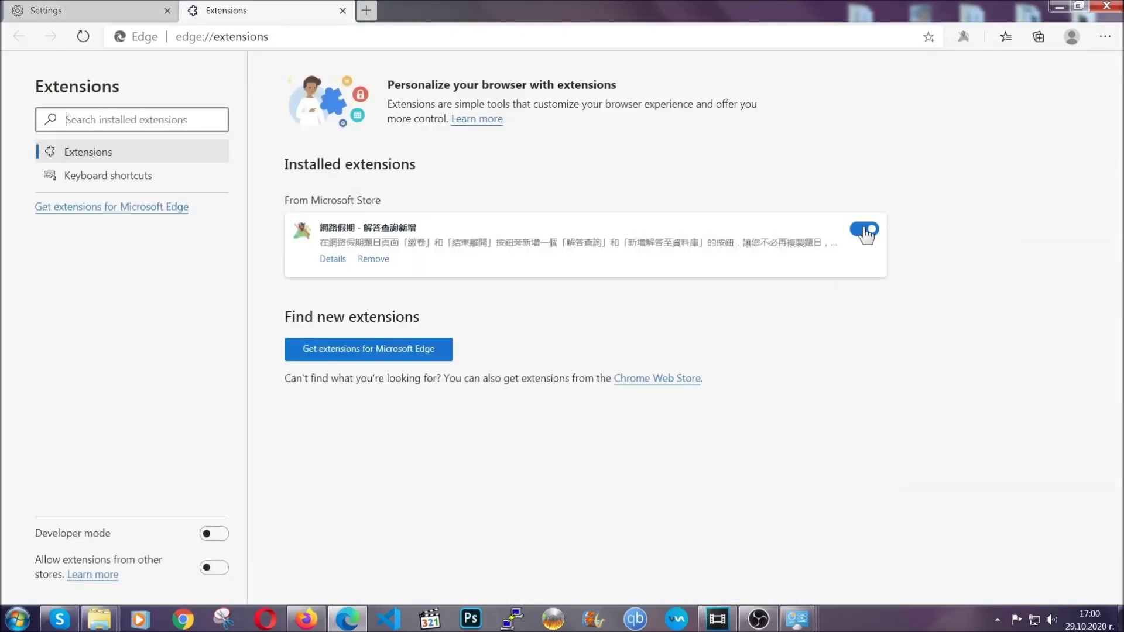
pyautogui.click(367, 260)
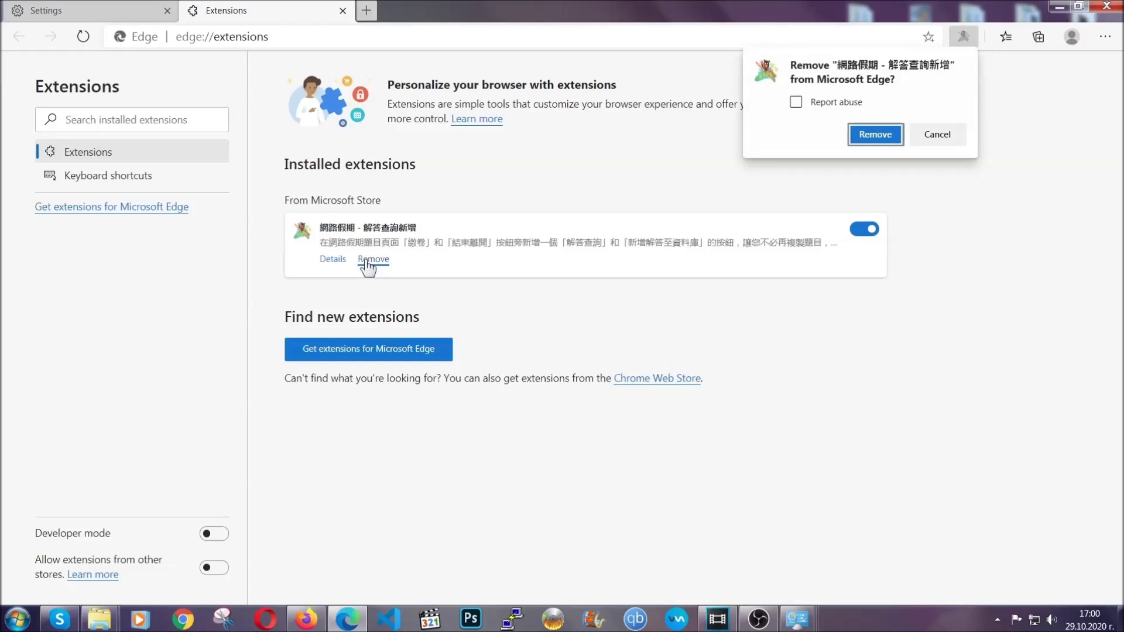
pyautogui.click(872, 134)
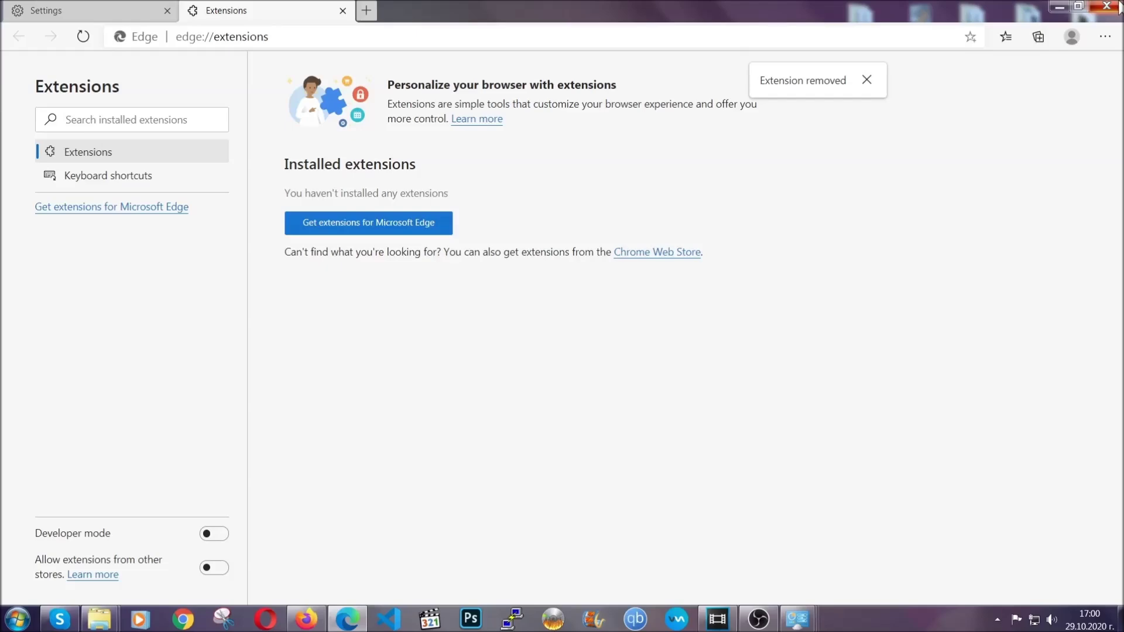
pyautogui.click(1115, 6)
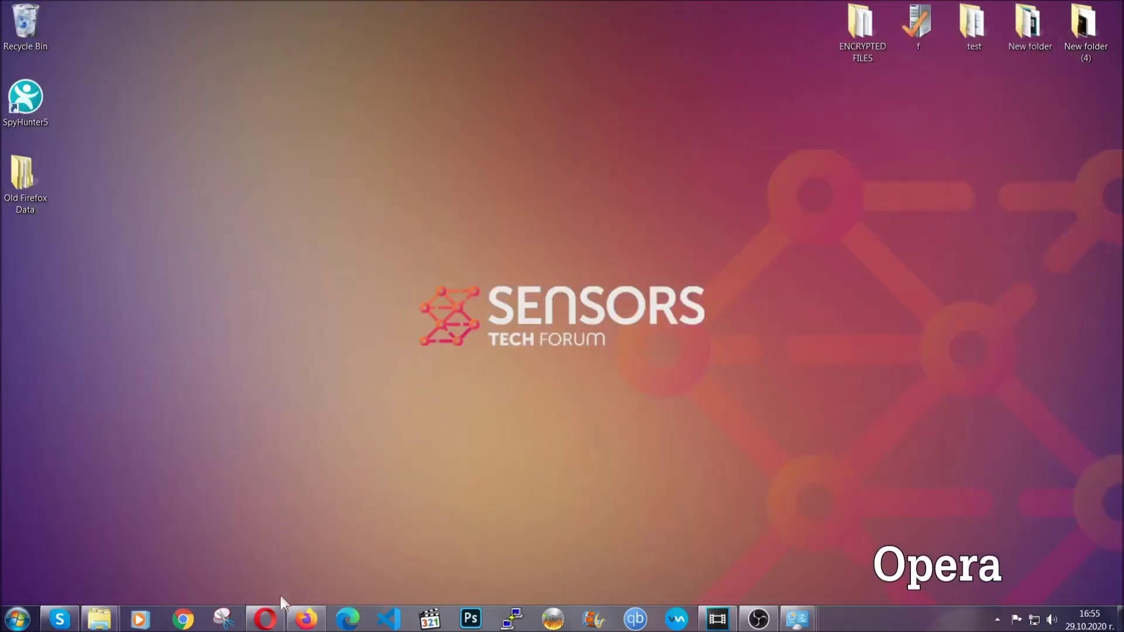
# - Launch Opera and go to opera://settings/clearBrowserData
pyautogui.click(274, 616)
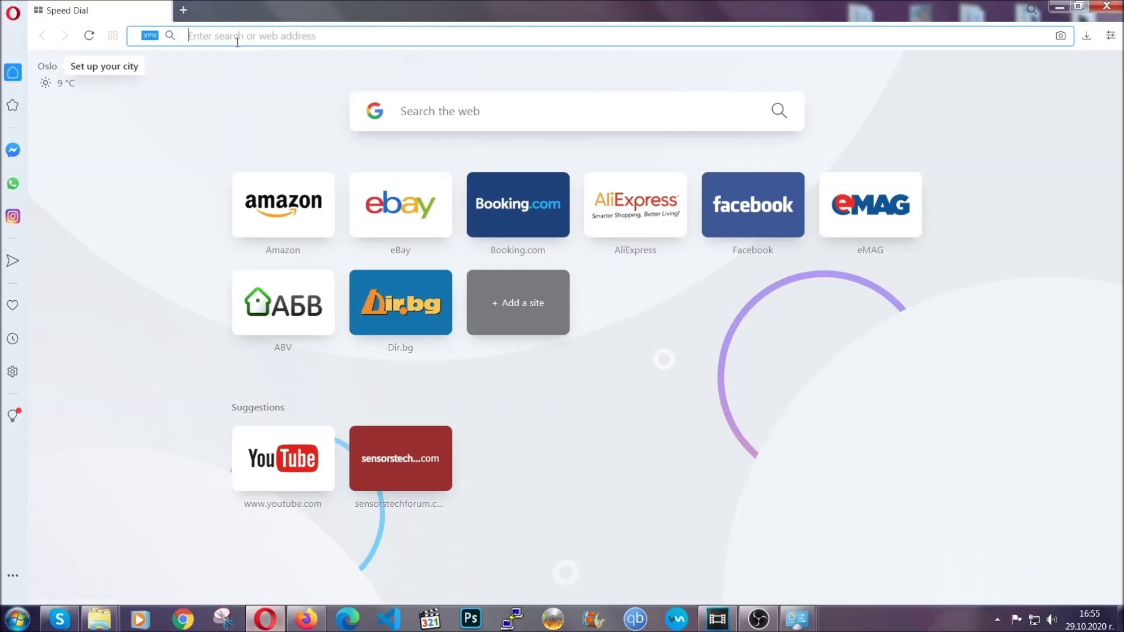
pyautogui.write('opera')
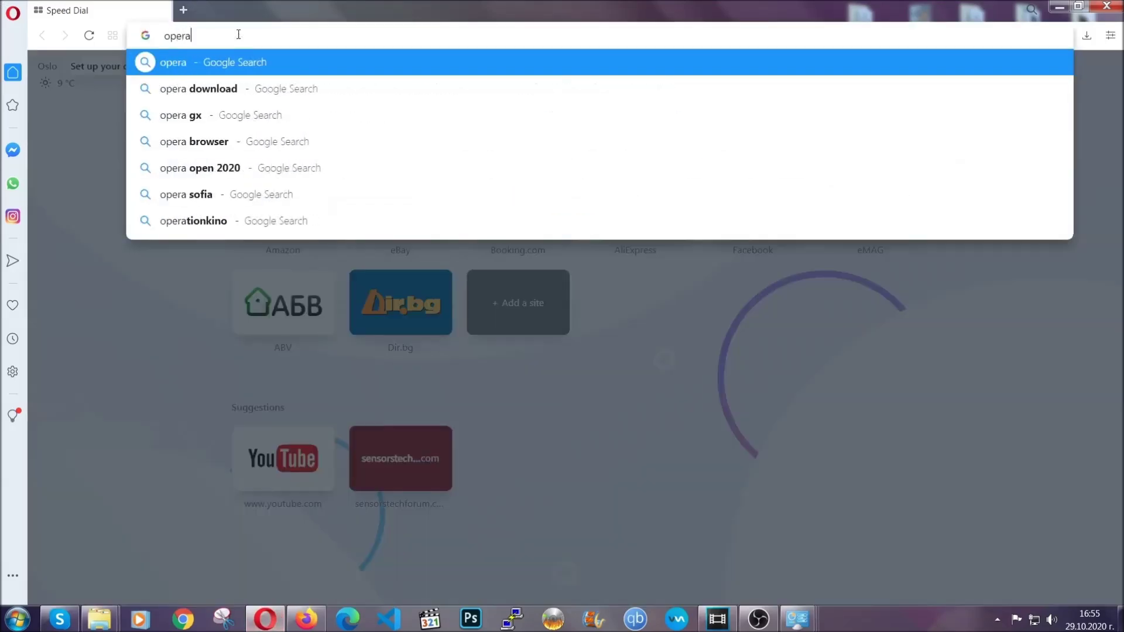
pyautogui.write('://se')
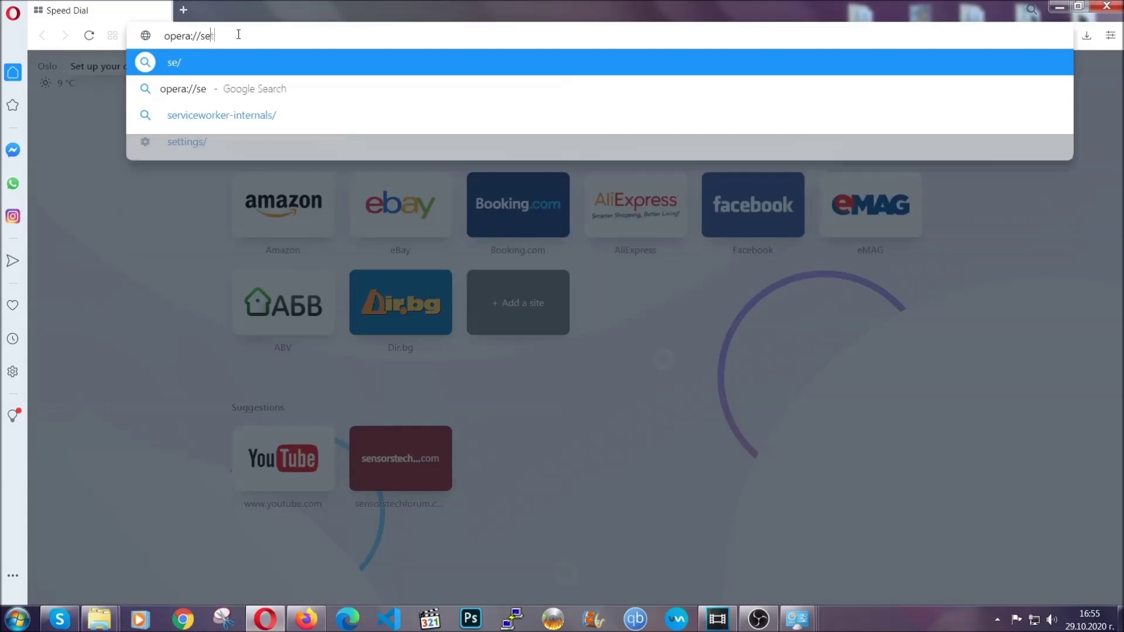
pyautogui.write('ttings/clearBrr')
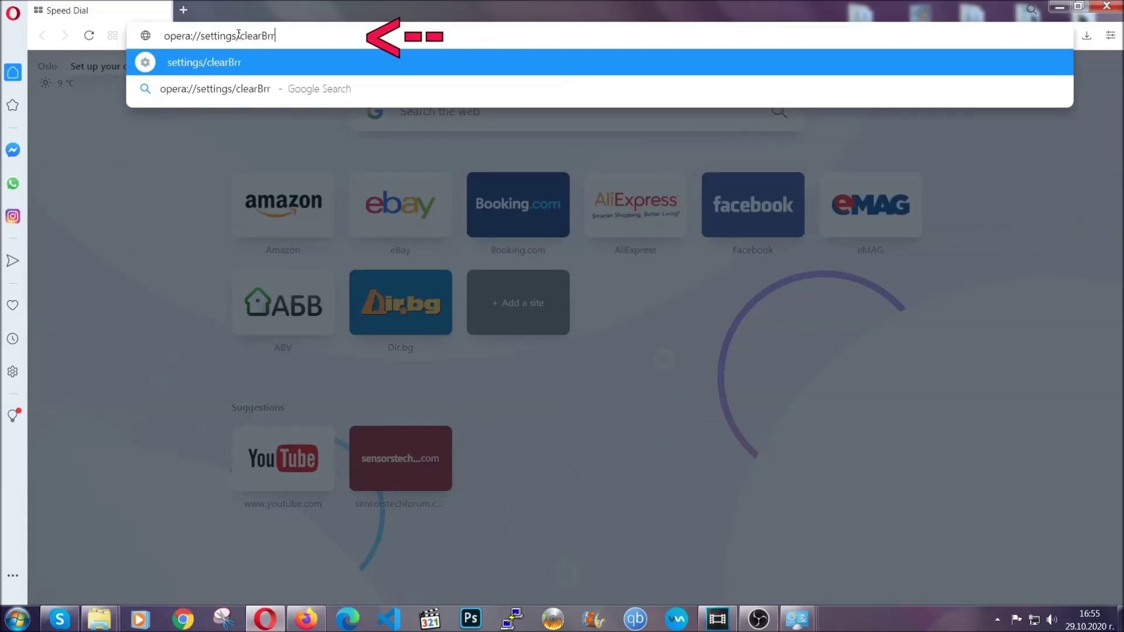
pyautogui.press('BackSpace')
pyautogui.write('o')
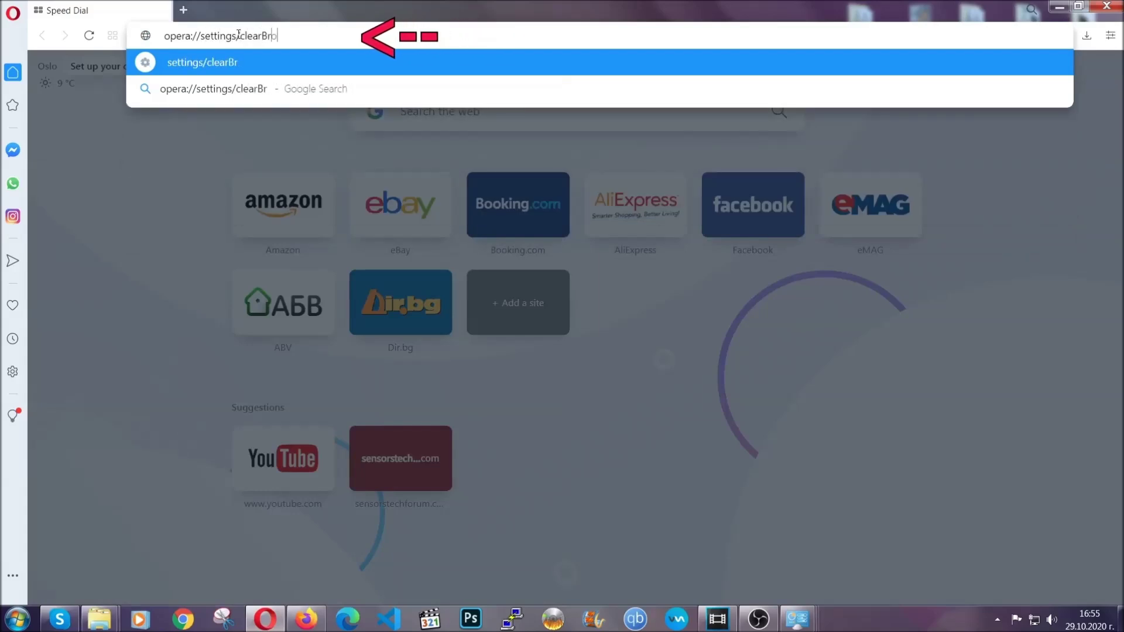
pyautogui.write('wserData')
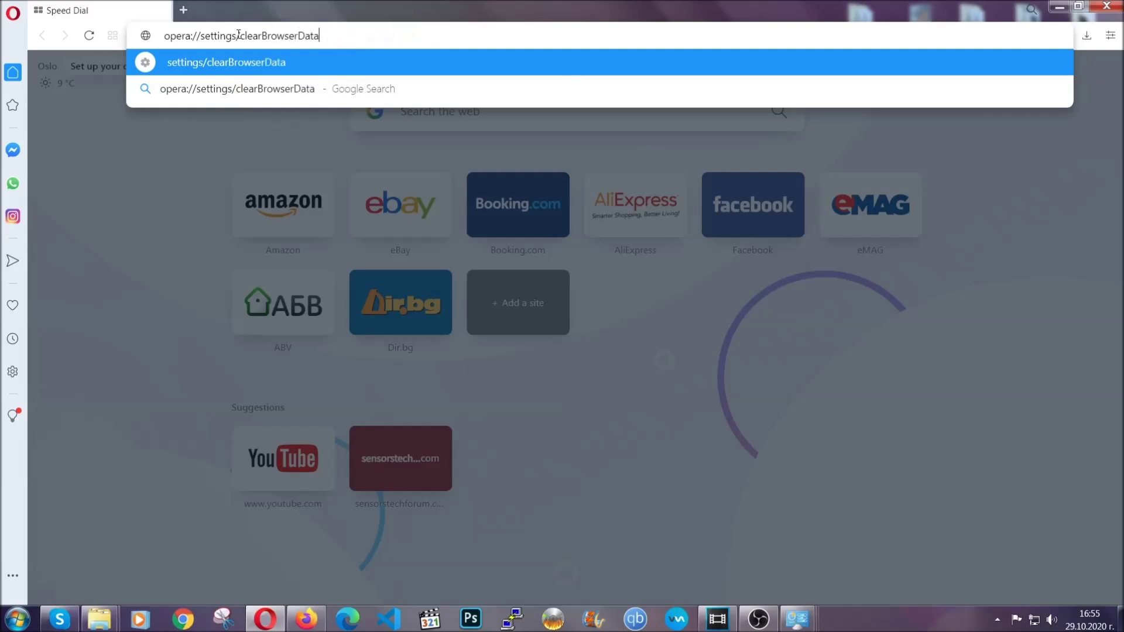
pyautogui.press('Return')
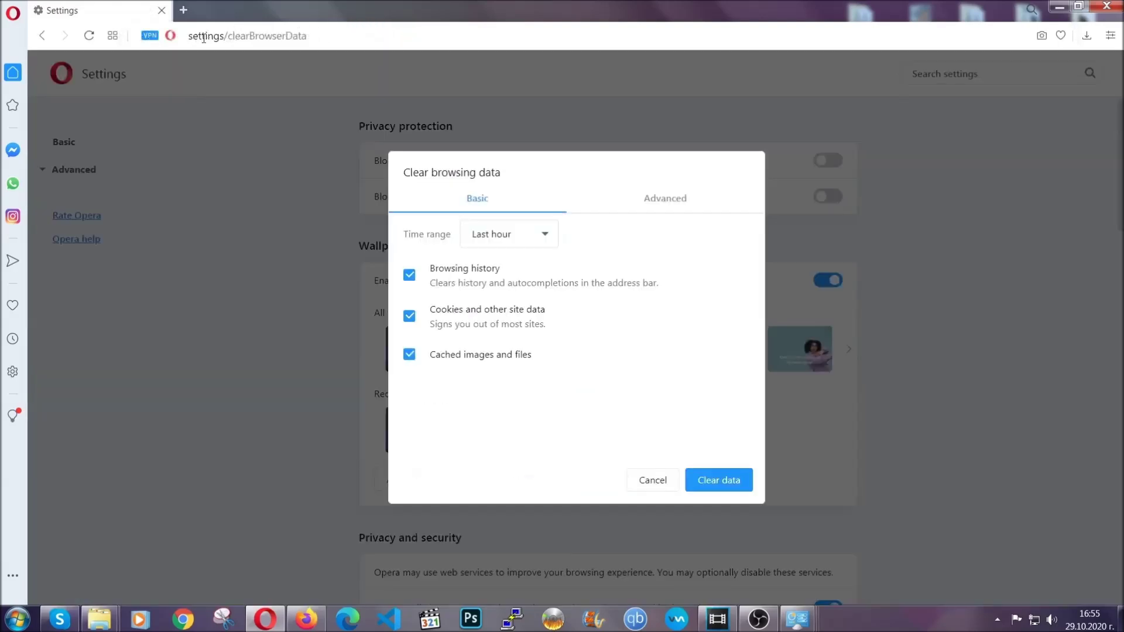
# - On the Advanced tab, clear All time data, also ticking Autofill form data and Site Settings
pyautogui.click(662, 201)
pyautogui.click(550, 236)
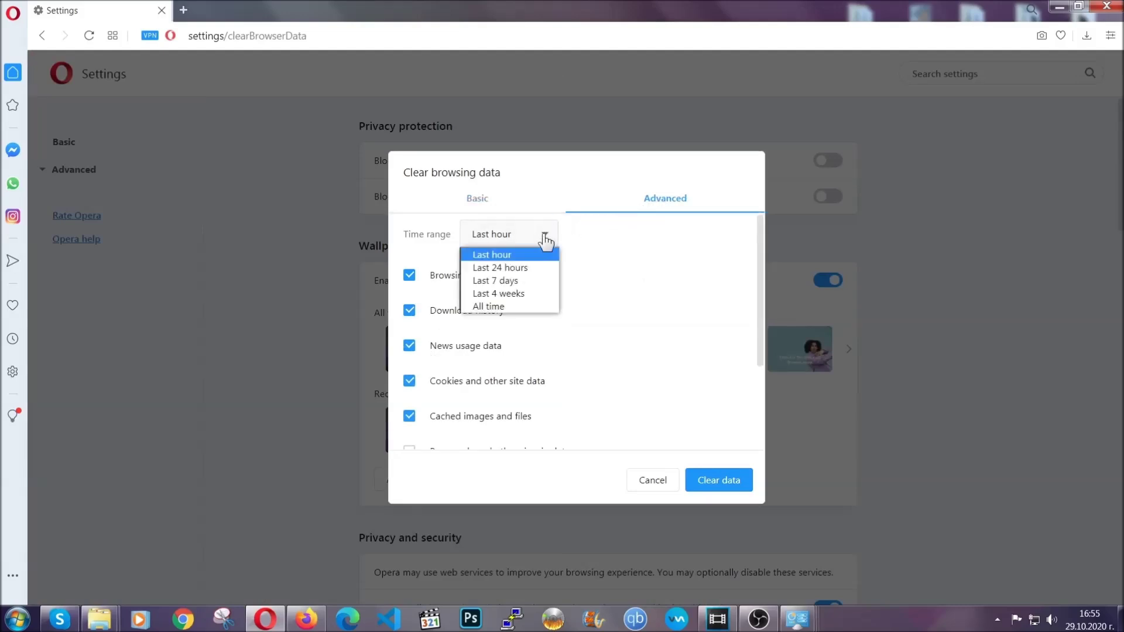
pyautogui.click(508, 306)
pyautogui.scroll(-2, 512, 313)
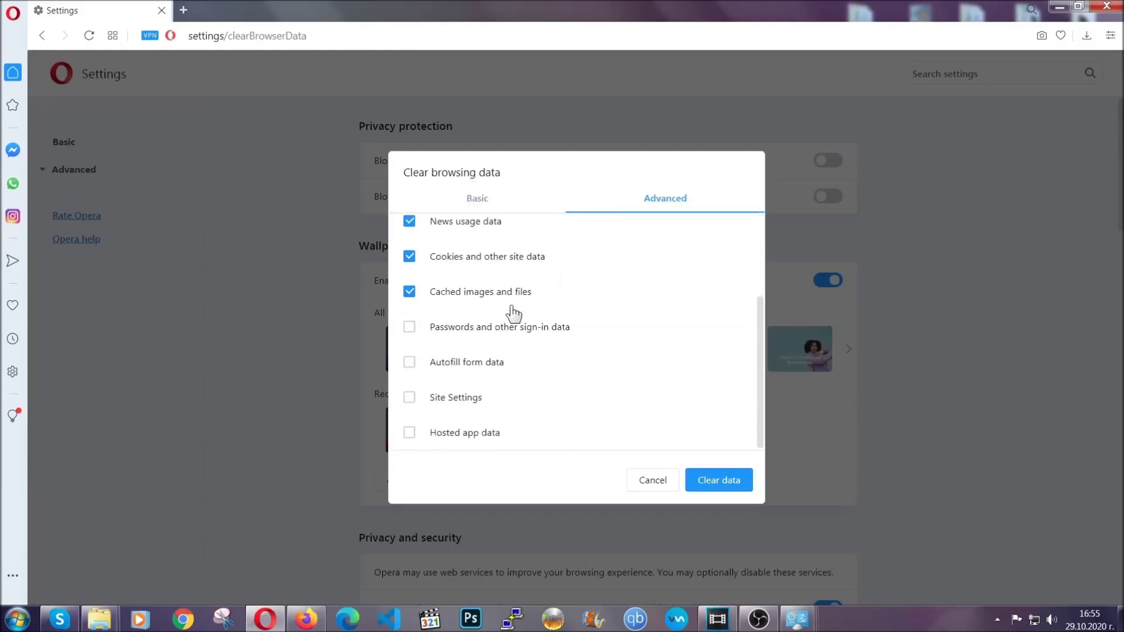
pyautogui.click(483, 367)
pyautogui.click(462, 401)
pyautogui.click(716, 483)
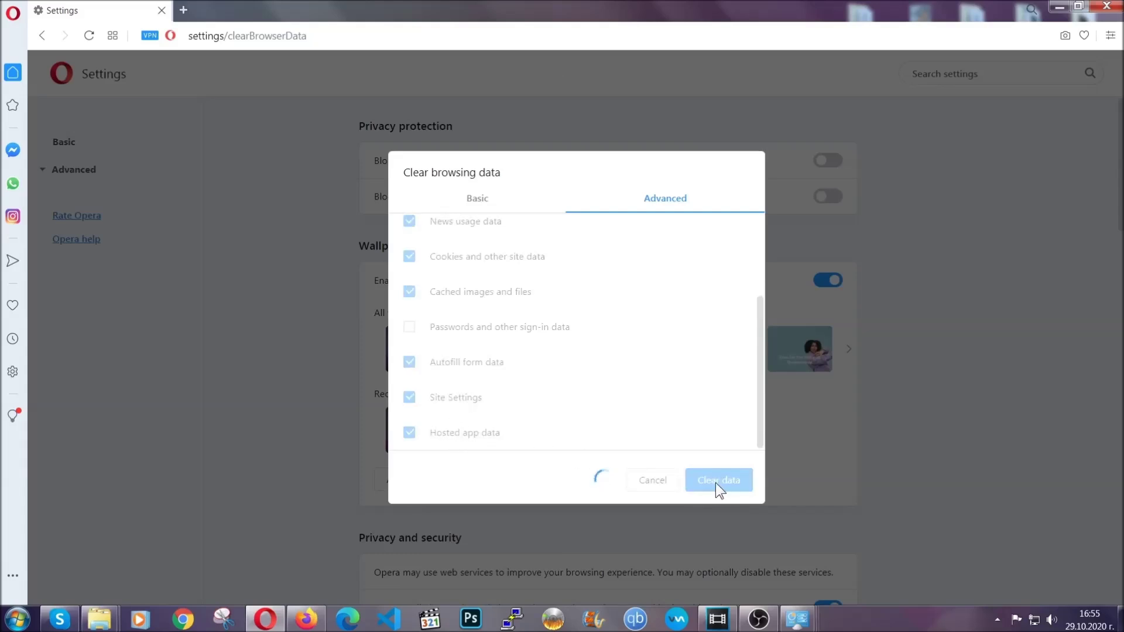